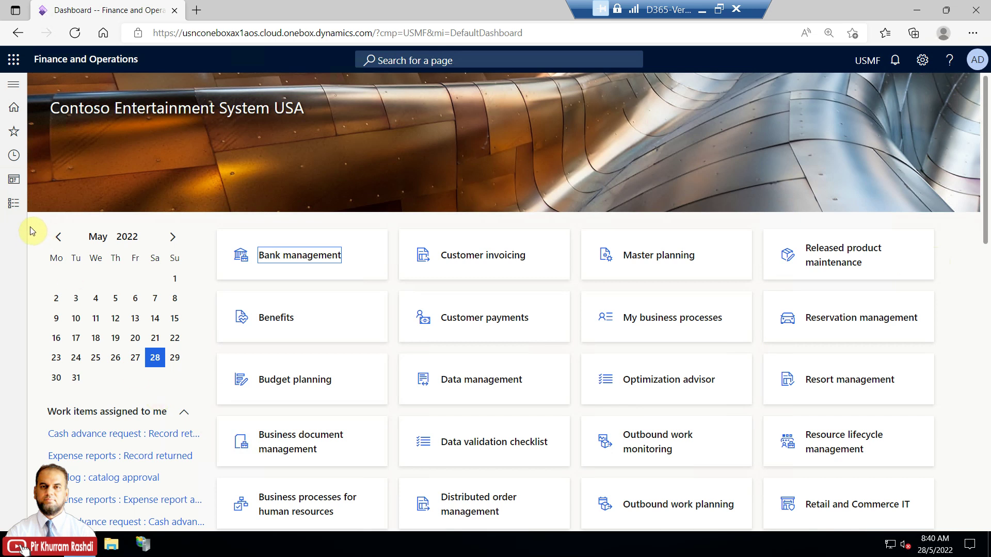
Open Process automations from the System administration module's Setup links
{"action": "left_click", "coordinate": [13, 204]}
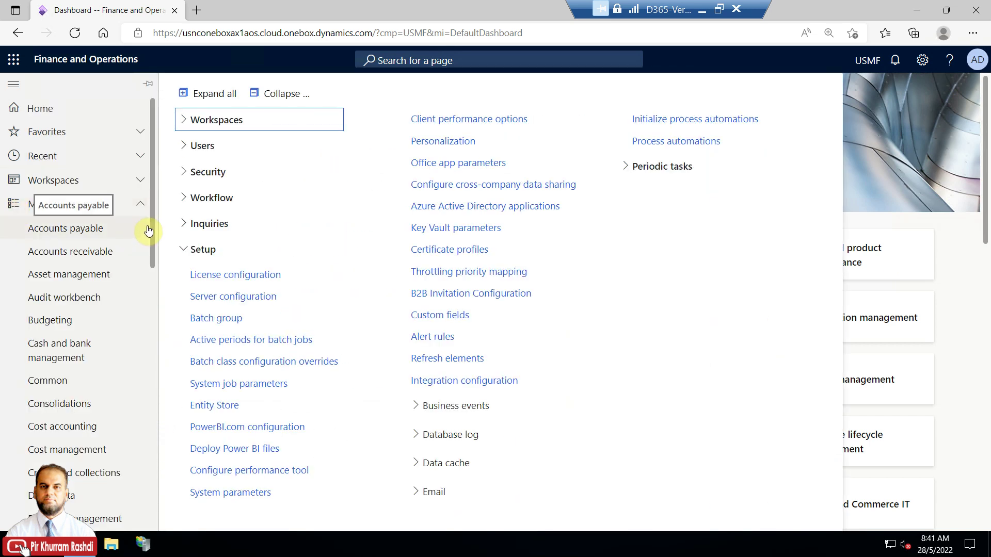
{"action": "left_click_drag", "start_coordinate": [151, 224], "coordinate": [170, 513]}
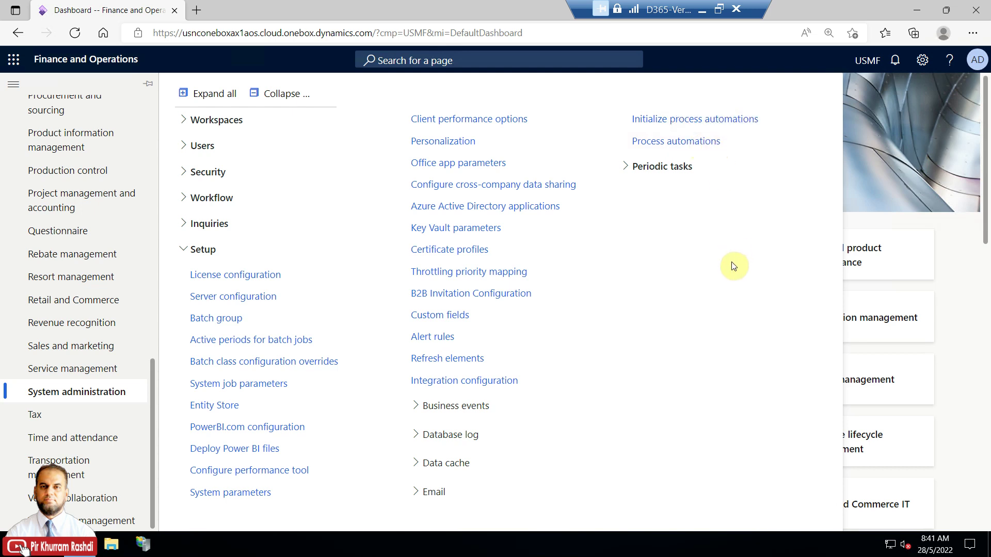
{"action": "left_click", "coordinate": [710, 148]}
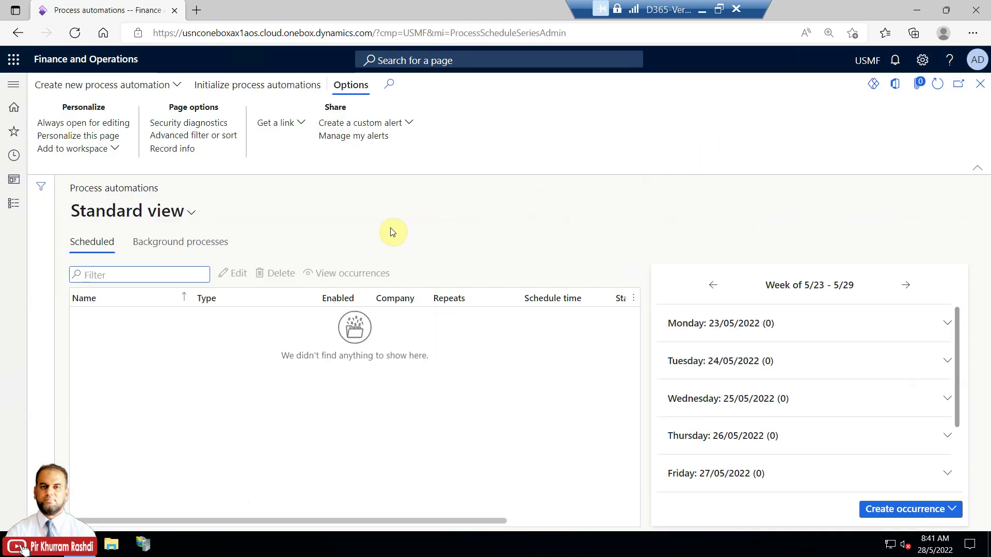
On Background processes, select Vendor invoice batch posting and scroll across its grid columns
{"action": "left_click", "coordinate": [214, 242]}
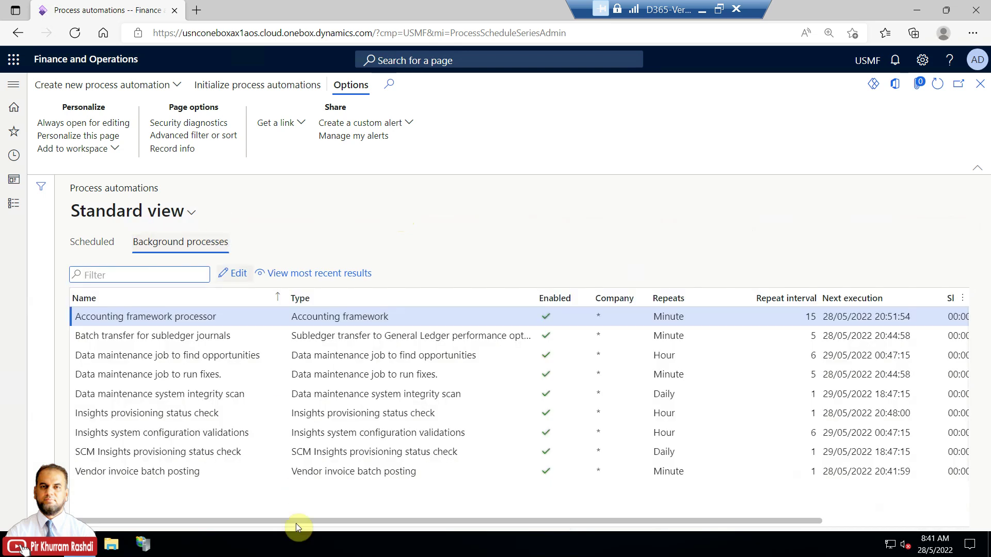
{"action": "left_click", "coordinate": [202, 472]}
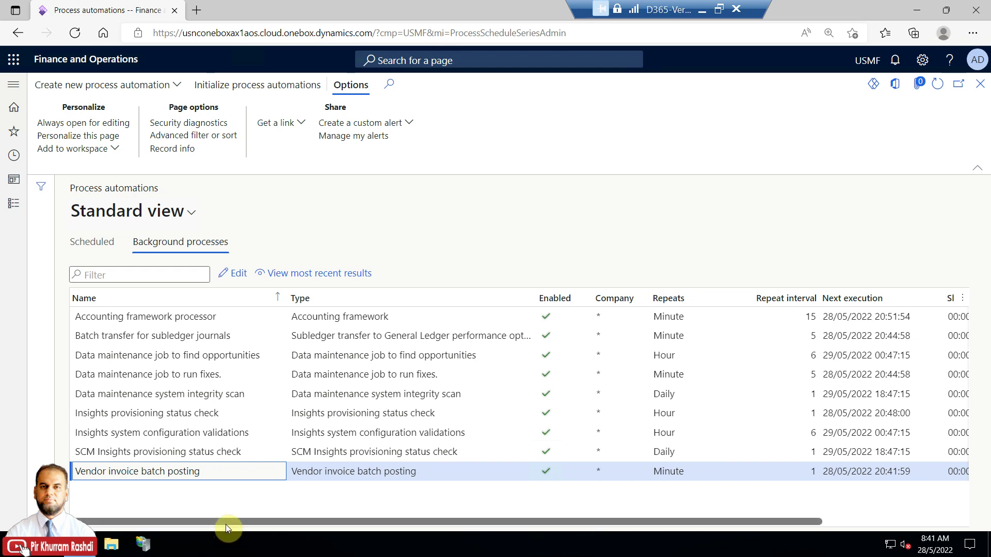
{"action": "left_click_drag", "start_coordinate": [225, 525], "coordinate": [412, 504]}
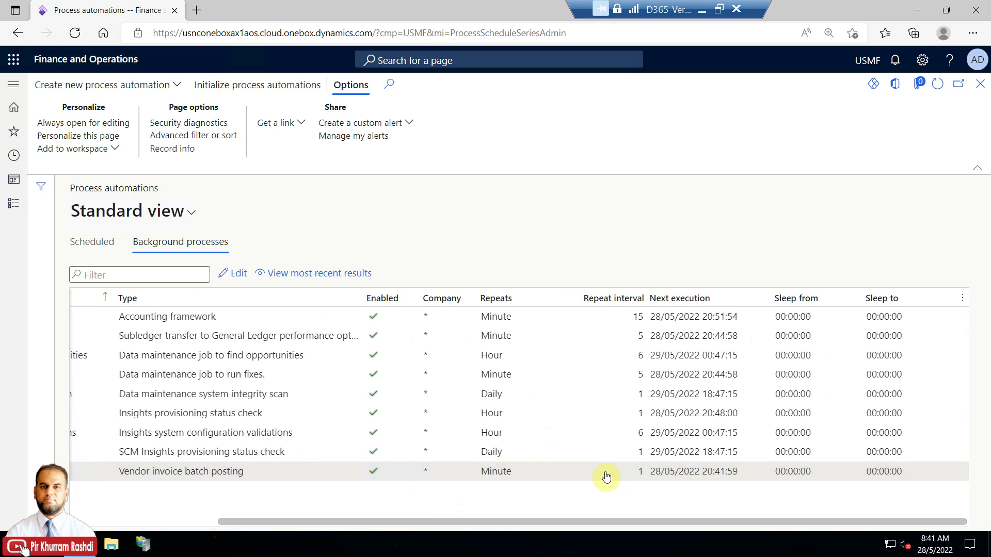
{"action": "left_click", "coordinate": [640, 496]}
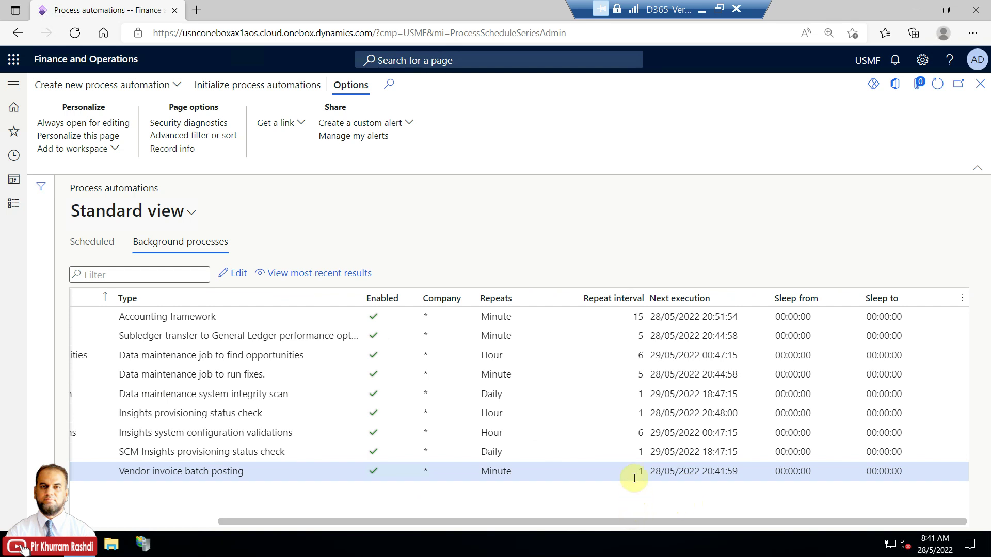
{"action": "left_click_drag", "start_coordinate": [642, 518], "coordinate": [305, 529]}
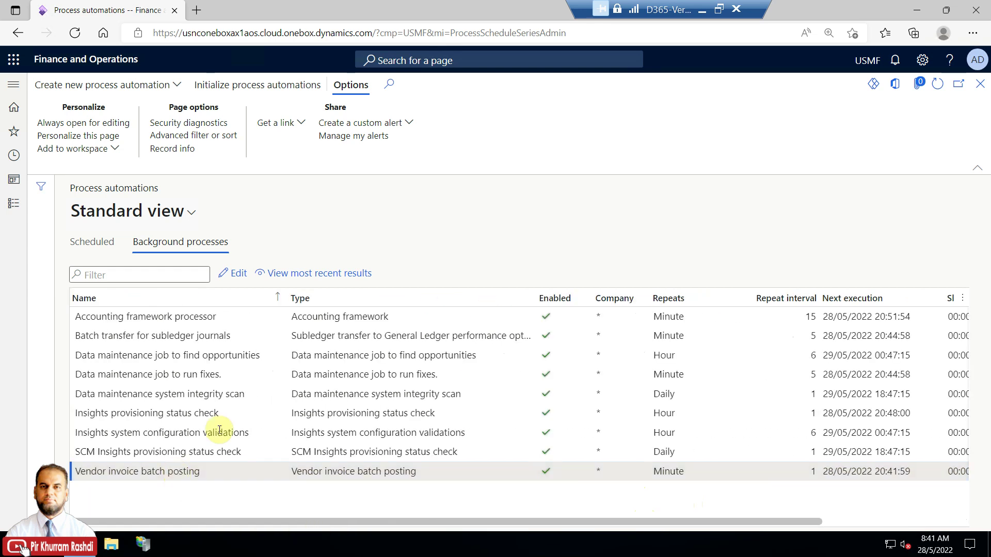
Close the navigation menu and the Process automations page
{"action": "left_click", "coordinate": [13, 206]}
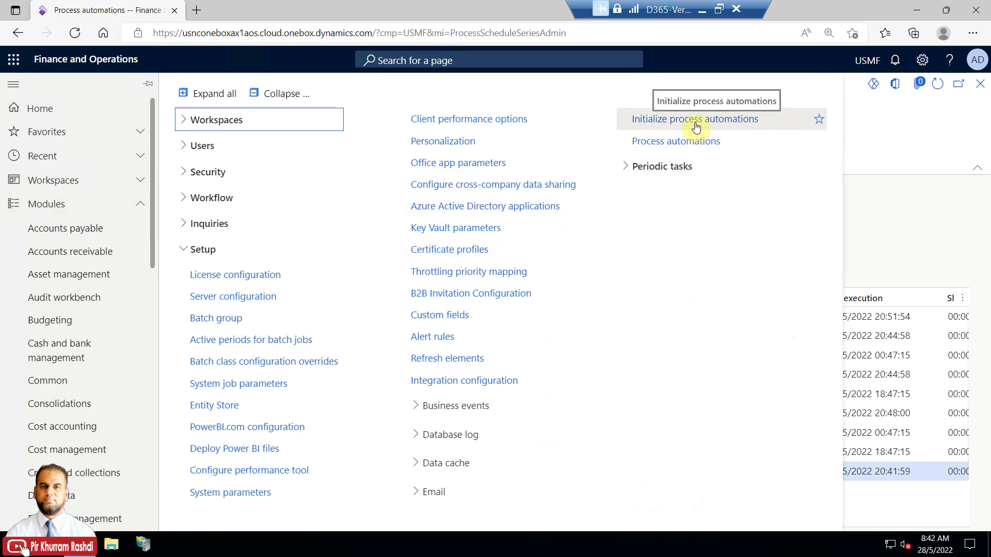
{"action": "left_click", "coordinate": [971, 224]}
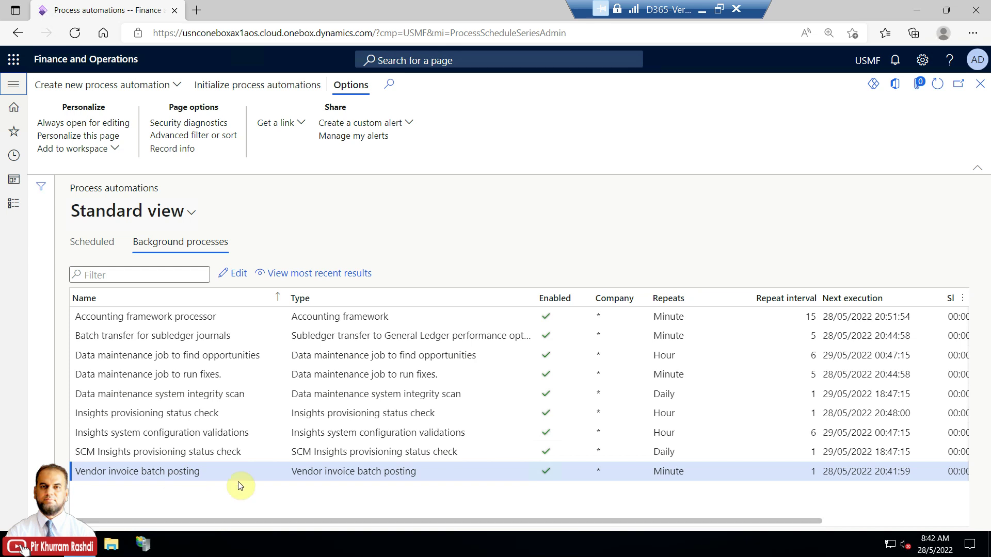
{"action": "left_click", "coordinate": [979, 84]}
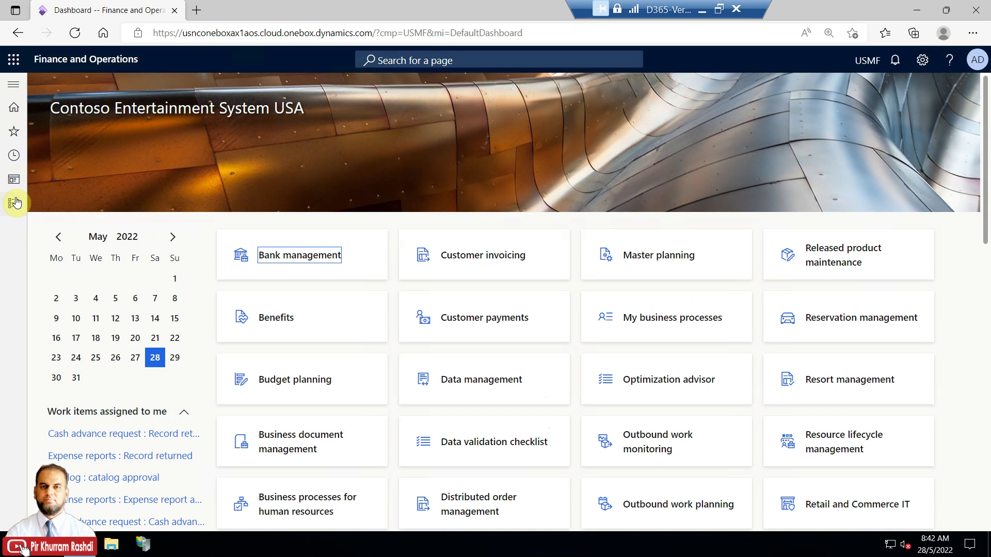
Open Accounts payable parameters from the Accounts payable module's Setup group
{"action": "left_click", "coordinate": [15, 203]}
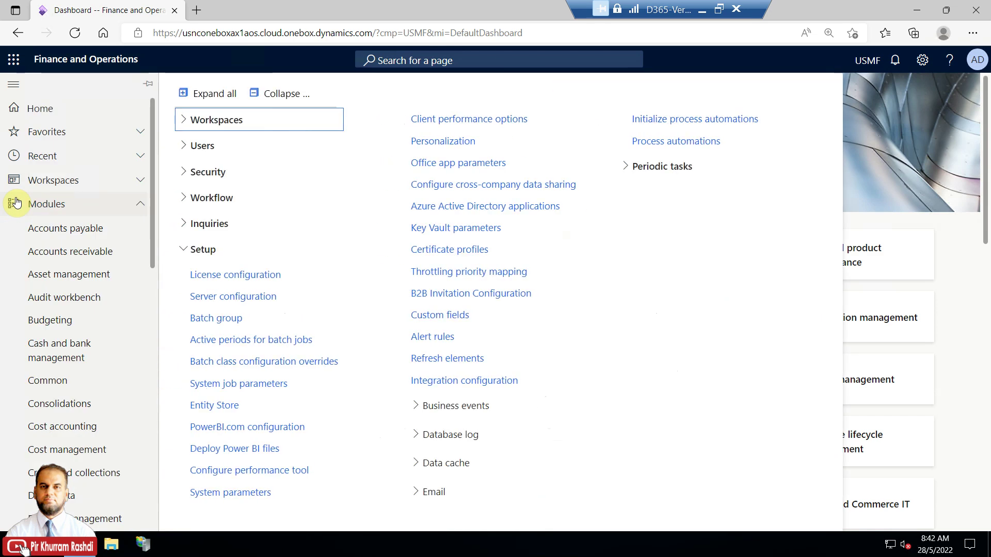
{"action": "left_click", "coordinate": [76, 229]}
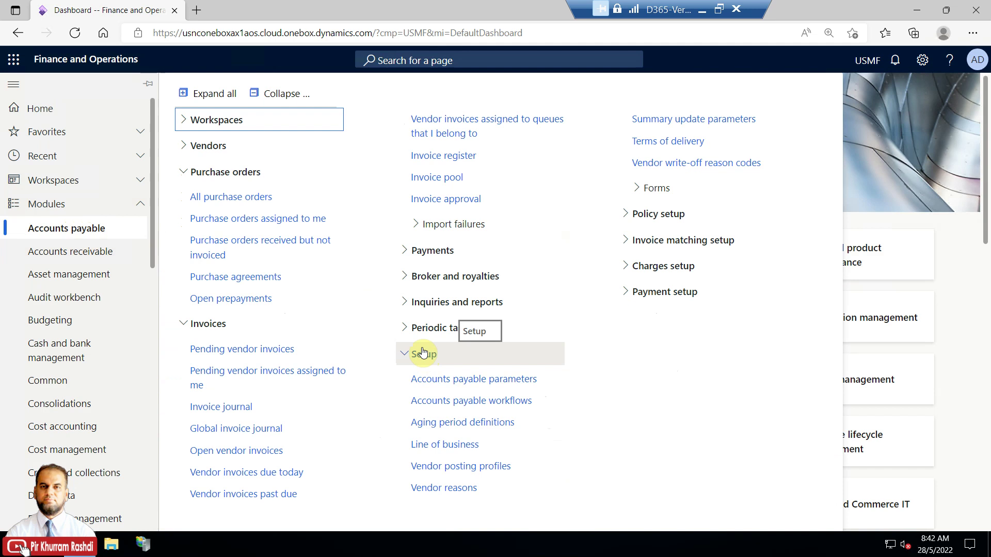
{"action": "left_click", "coordinate": [292, 93]}
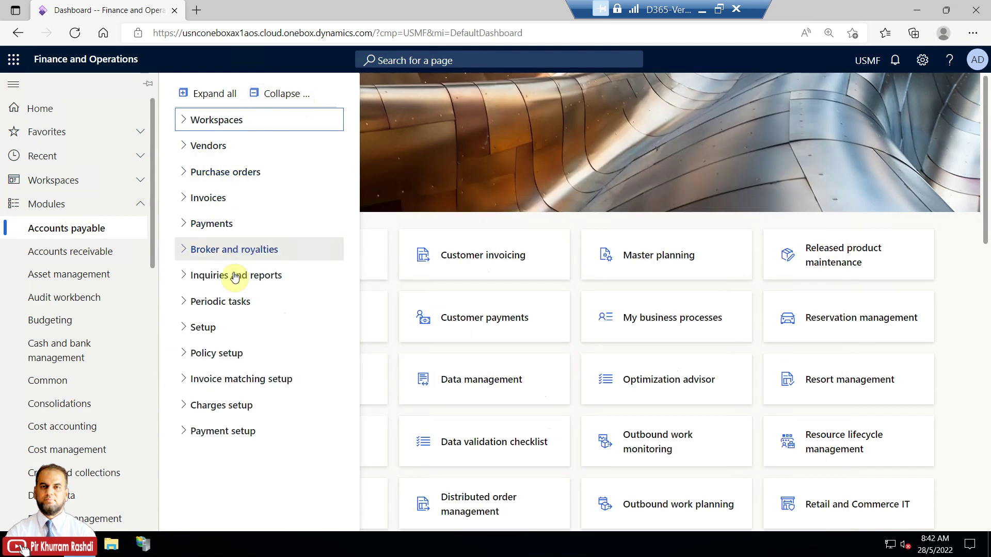
{"action": "left_click", "coordinate": [224, 329]}
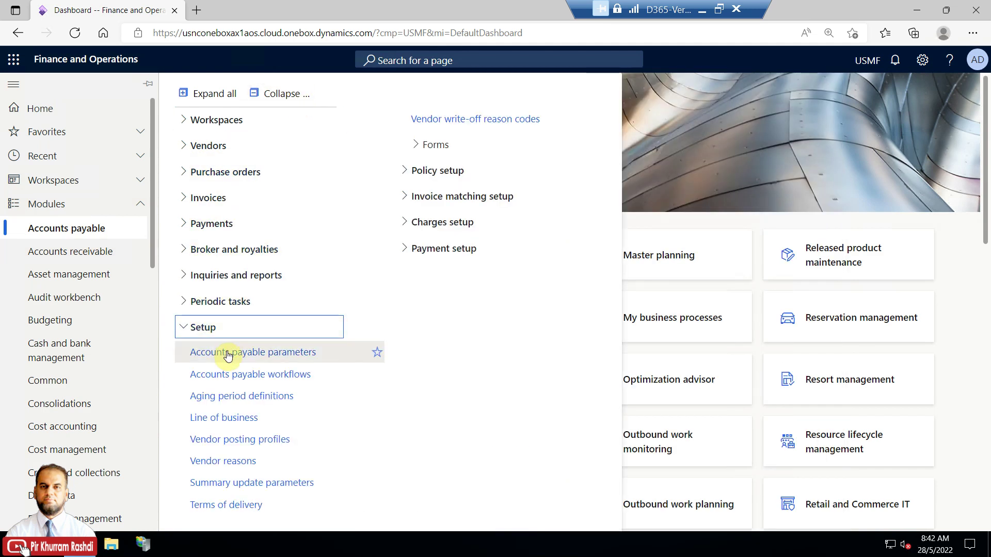
{"action": "left_click", "coordinate": [228, 352]}
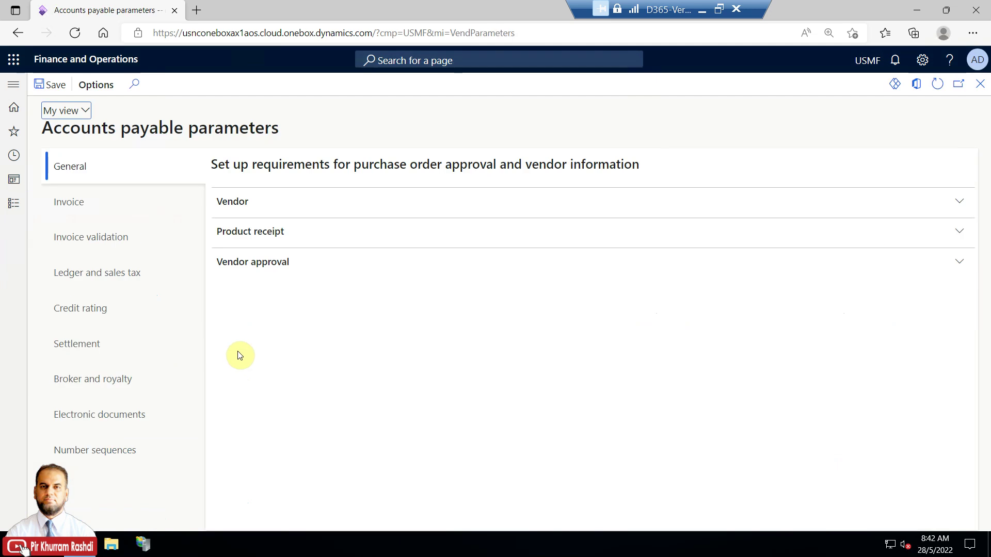
Review the Invoice workflow fields (5, 12, 1) and their help text, then close unchanged
{"action": "left_click", "coordinate": [101, 204]}
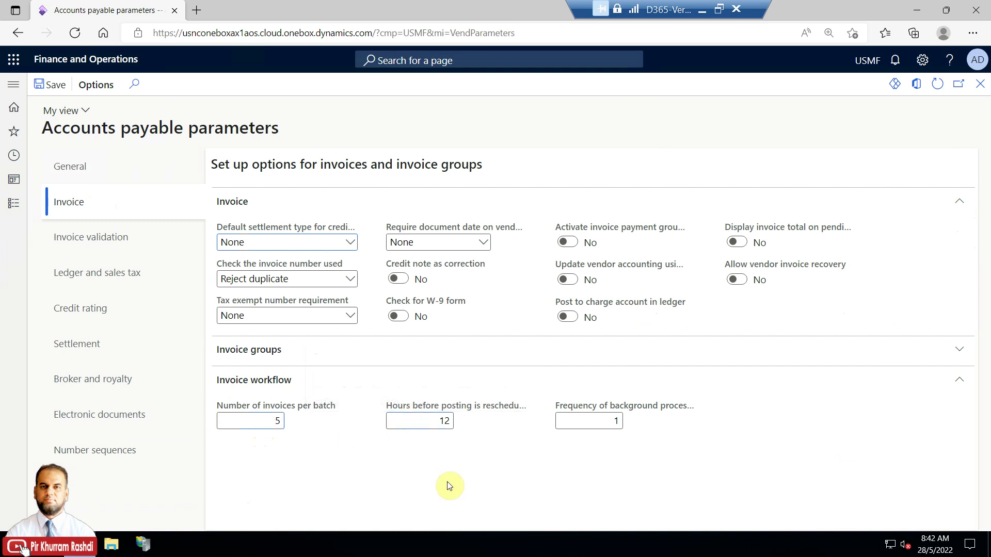
{"action": "mouse_move", "coordinate": [427, 407]}
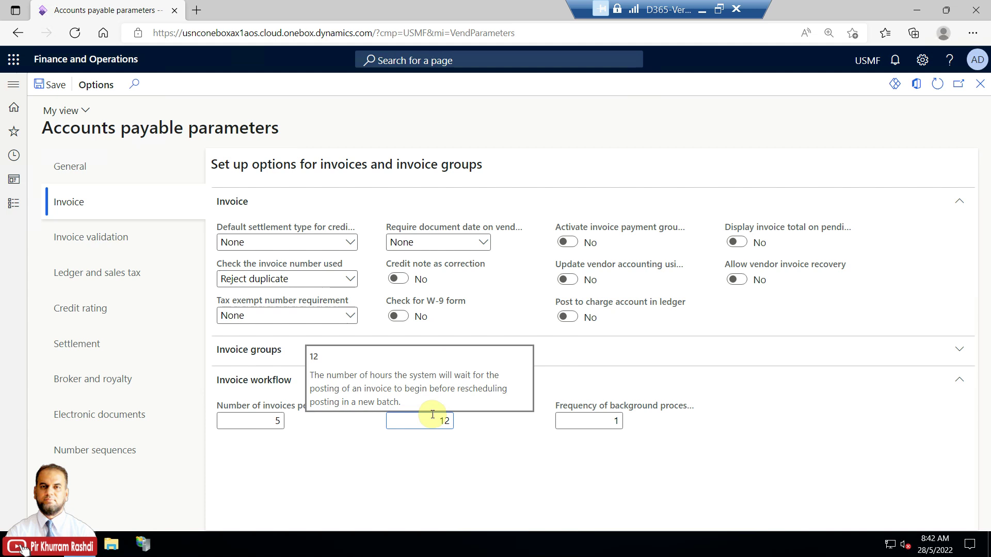
{"action": "mouse_move", "coordinate": [602, 411]}
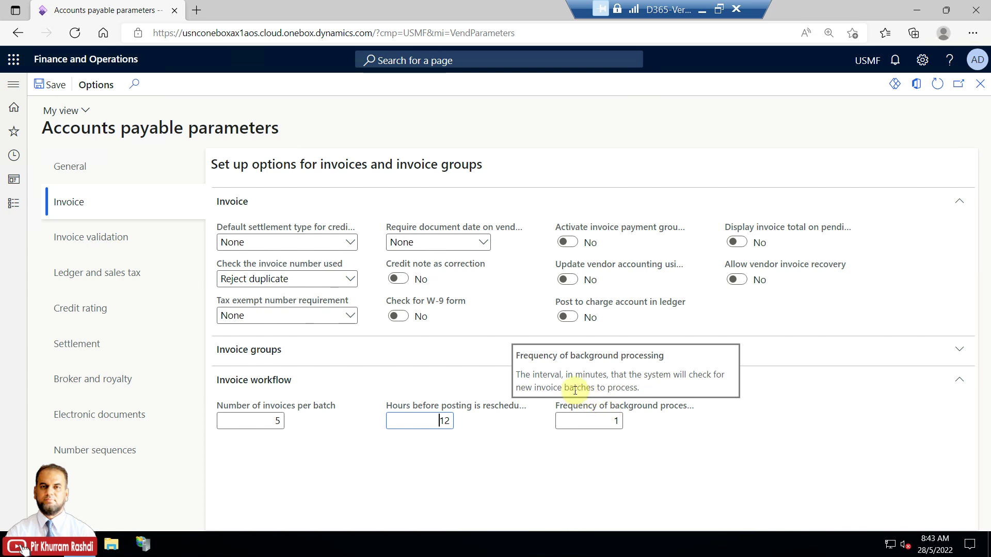
{"action": "double_click", "coordinate": [622, 420]}
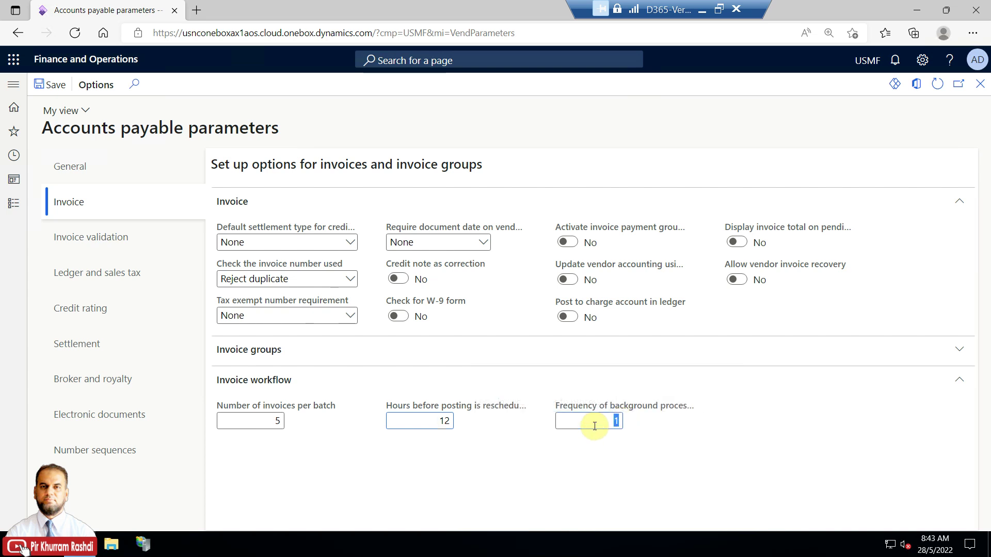
{"action": "mouse_move", "coordinate": [596, 406]}
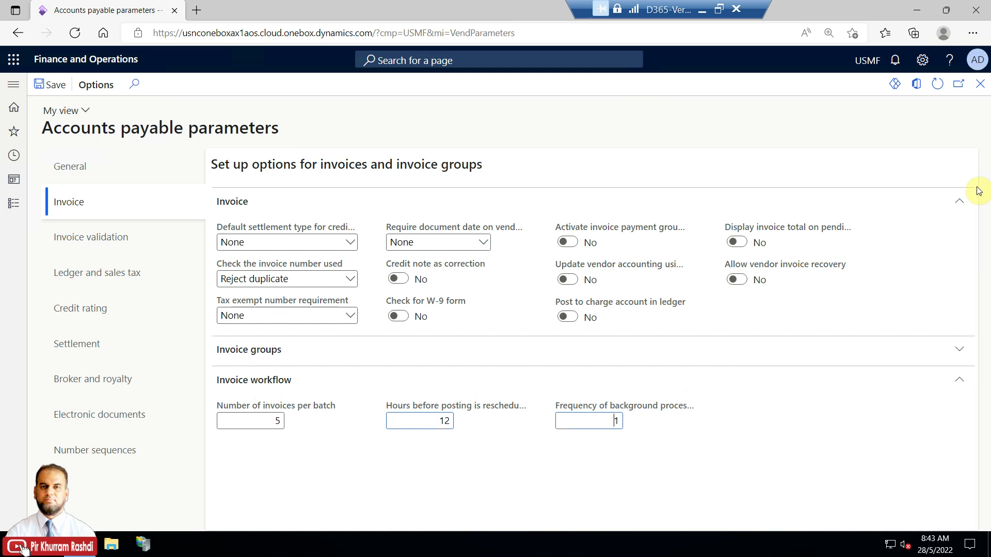
{"action": "left_click", "coordinate": [980, 84]}
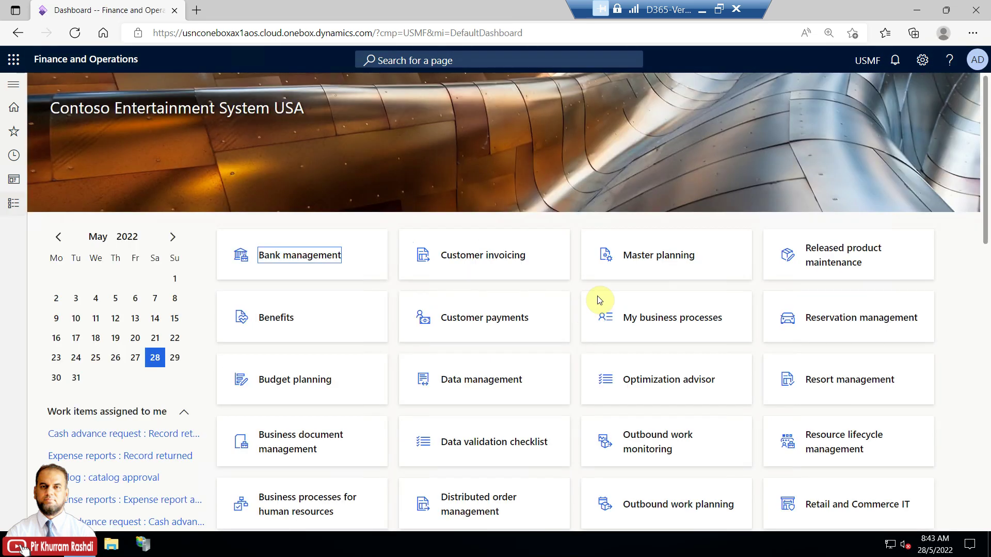
Open the Accounts payable workflows list and launch Vendor invoice workflow 000300's ID link
{"action": "left_click", "coordinate": [13, 203]}
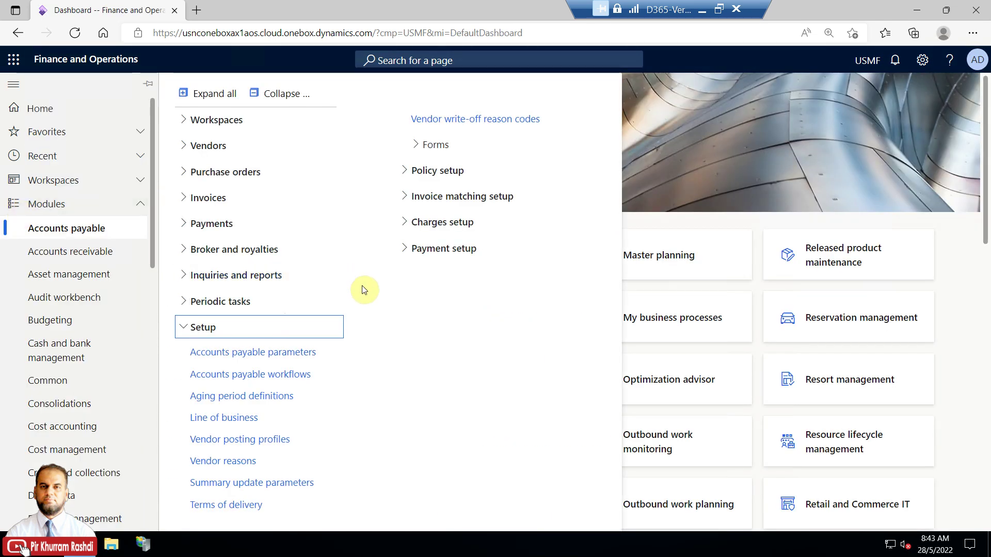
{"action": "left_click", "coordinate": [301, 374]}
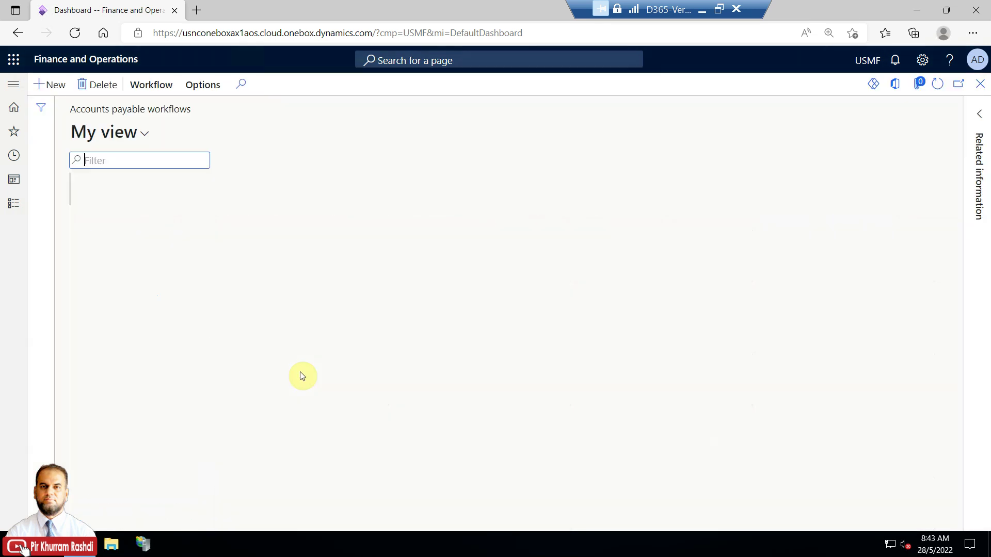
{"action": "left_click", "coordinate": [315, 305]}
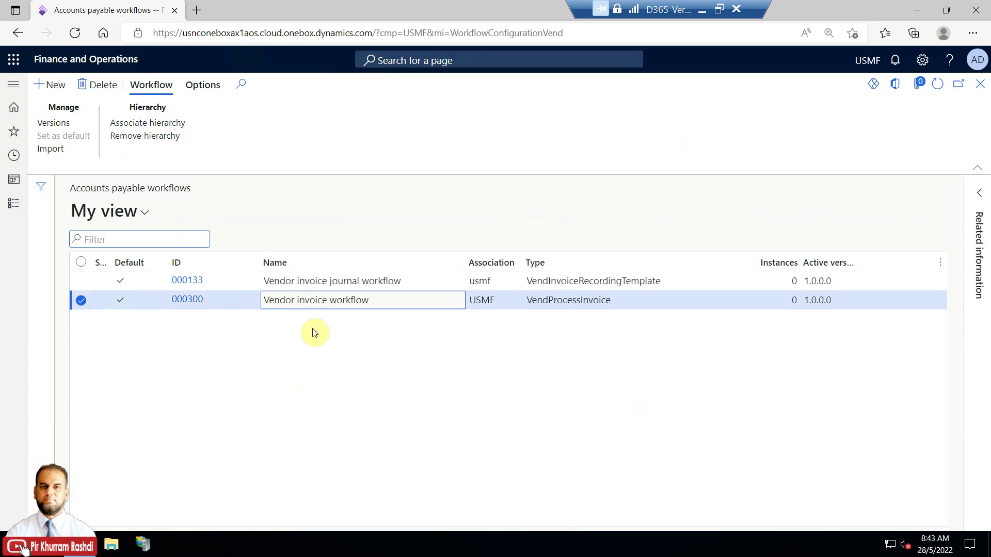
{"action": "left_click", "coordinate": [323, 284]}
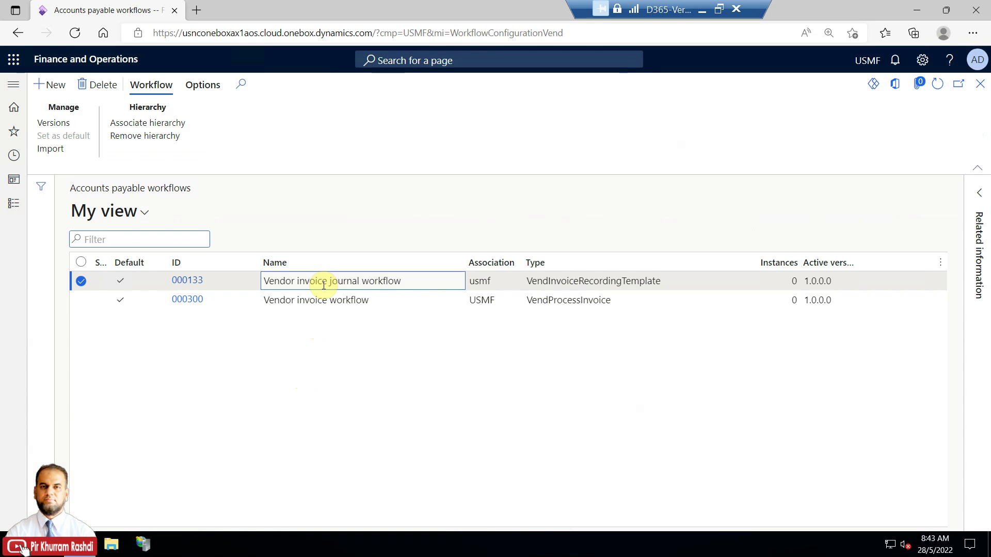
{"action": "left_click", "coordinate": [320, 303]}
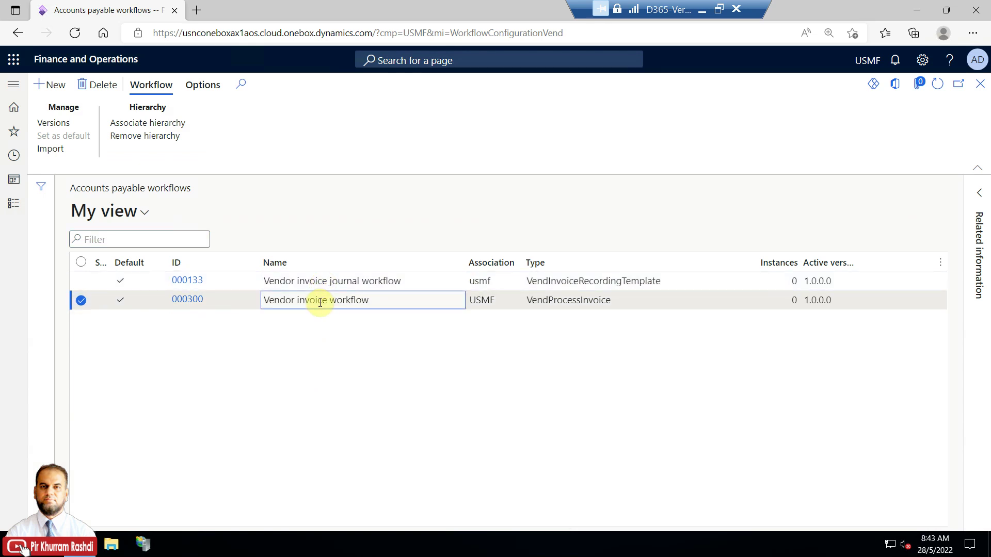
{"action": "left_click", "coordinate": [187, 300]}
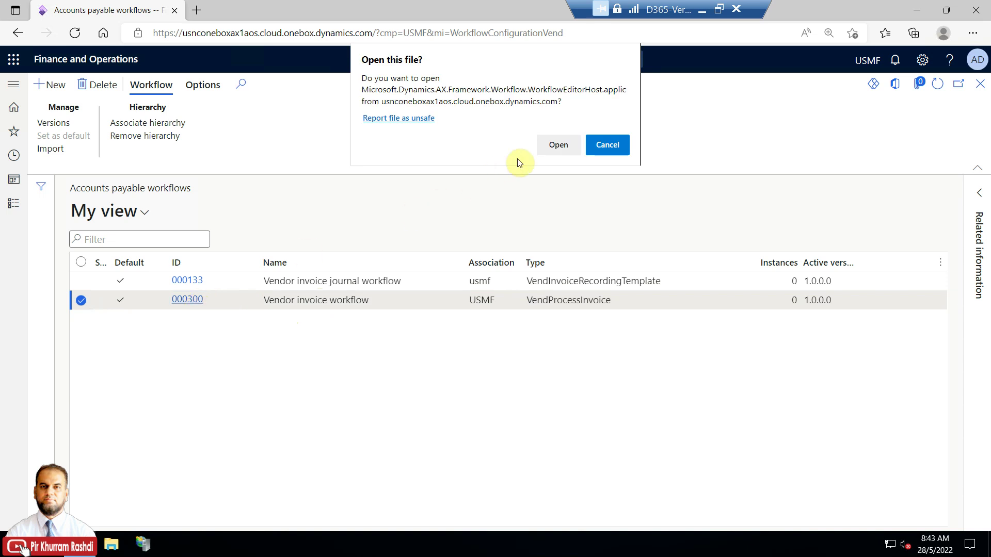
Allow the workflow editor to launch and begin signing in
{"action": "left_click", "coordinate": [558, 145]}
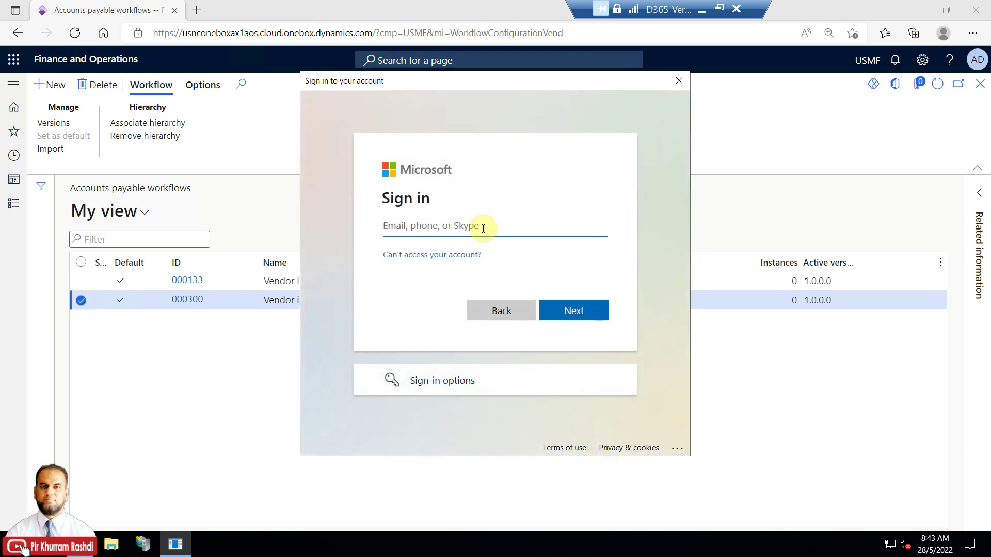
{"action": "type", "text": "p"}
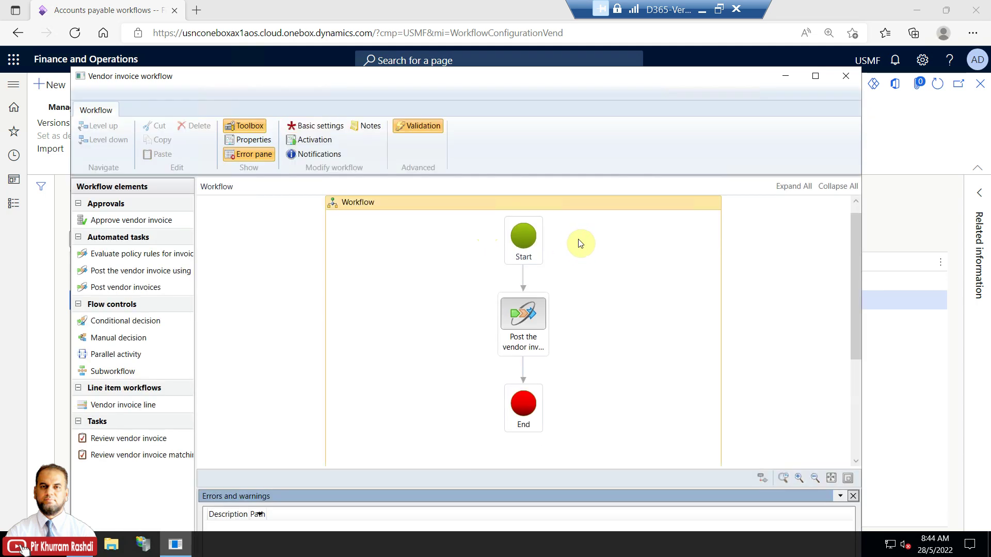
Widen the workflow elements list and bring up the Post the vendor invoice step's actions
{"action": "left_click_drag", "start_coordinate": [194, 265], "coordinate": [297, 263]}
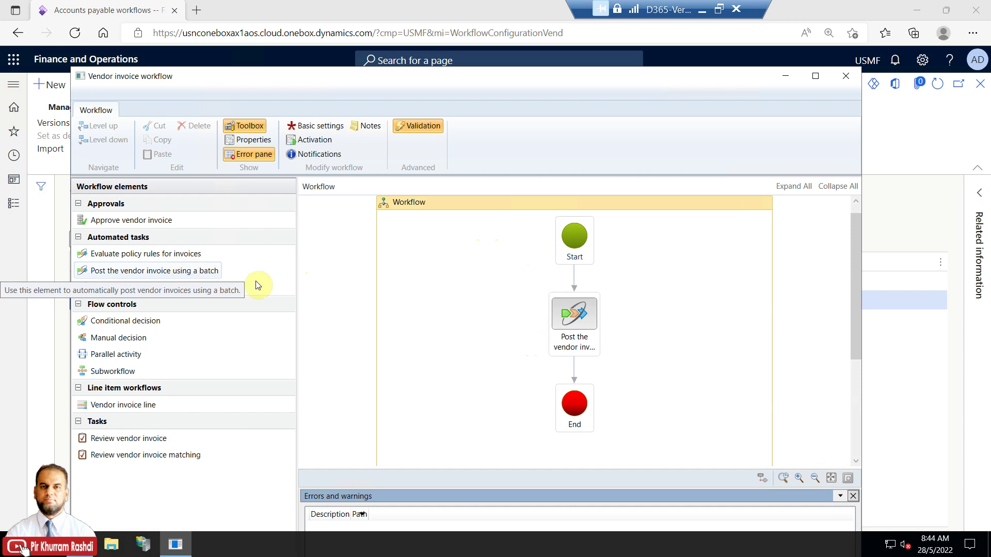
{"action": "left_click", "coordinate": [577, 257]}
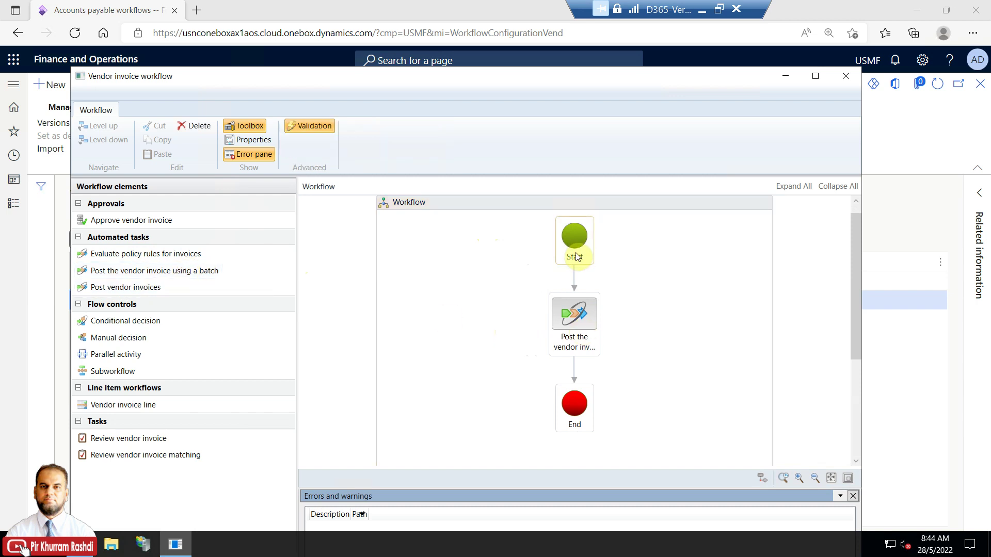
{"action": "left_click", "coordinate": [585, 319]}
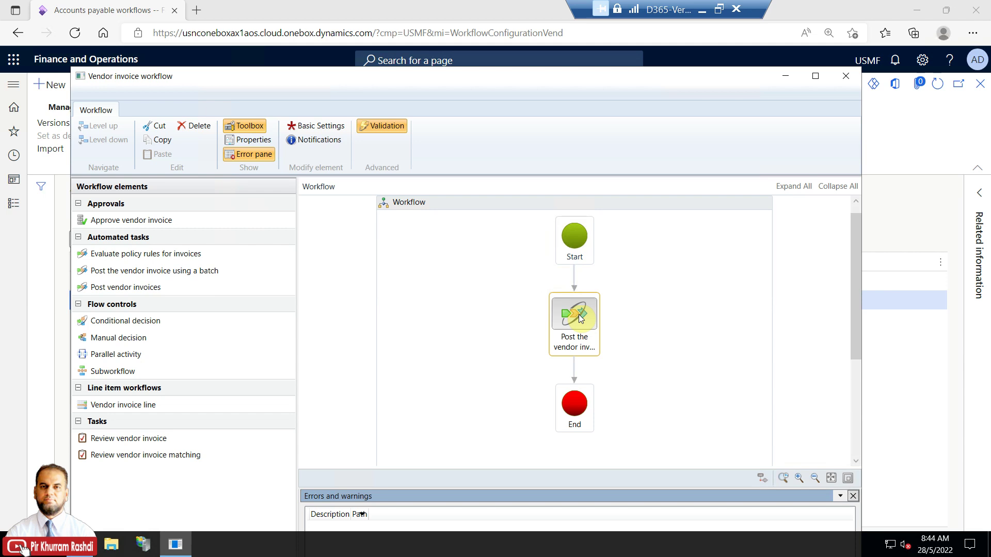
{"action": "left_click", "coordinate": [583, 403]}
{"action": "right_click", "coordinate": [571, 314]}
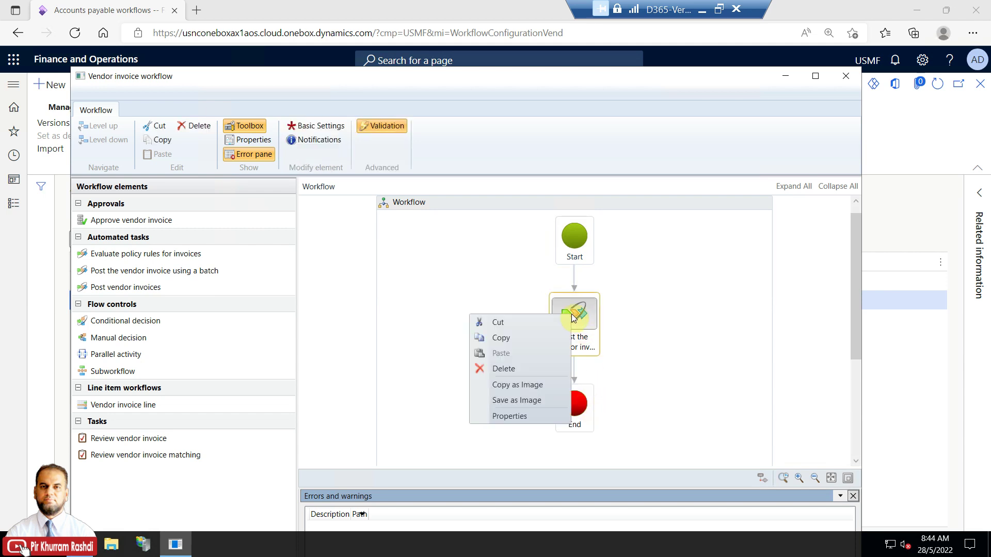
{"action": "left_click", "coordinate": [542, 415]}
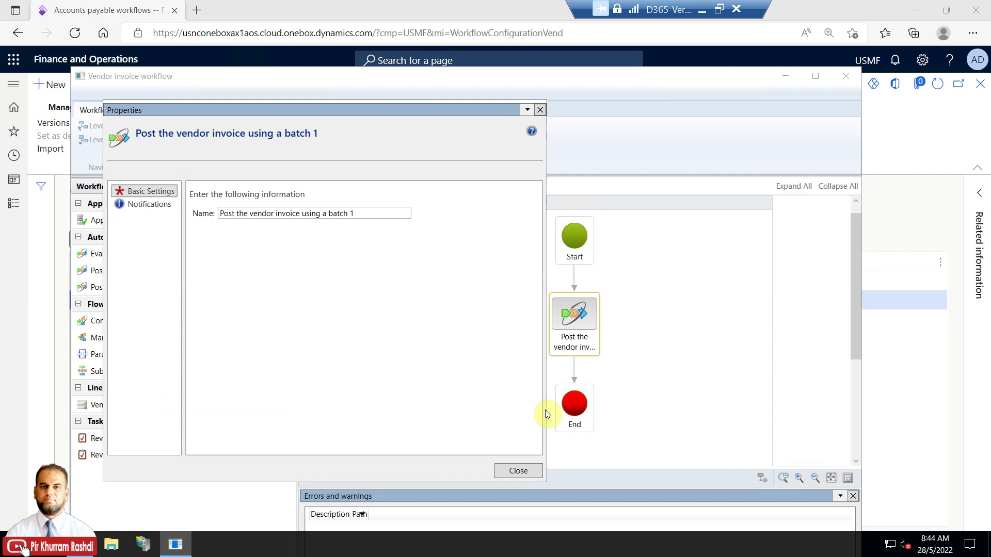
{"action": "left_click", "coordinate": [251, 214]}
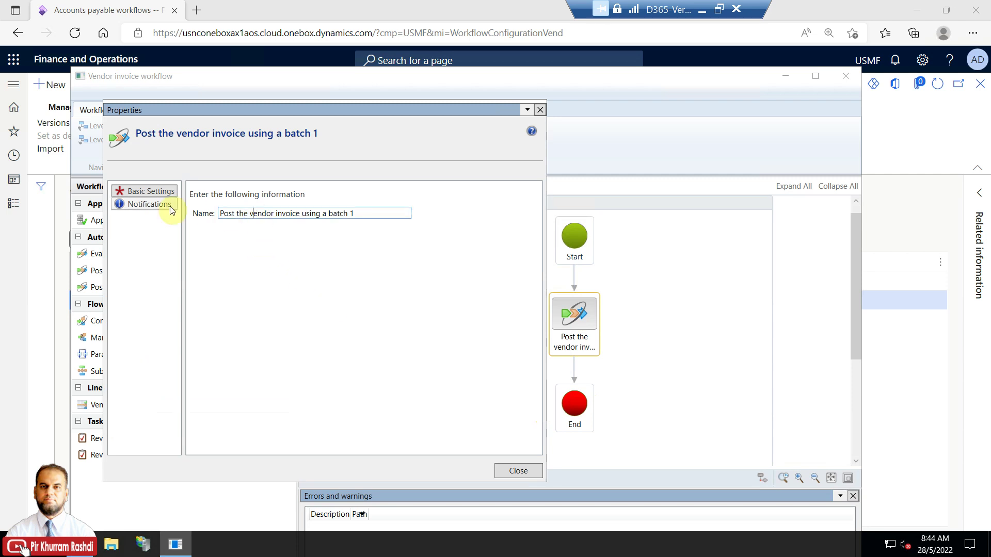
{"action": "left_click", "coordinate": [166, 210]}
{"action": "left_click", "coordinate": [238, 243]}
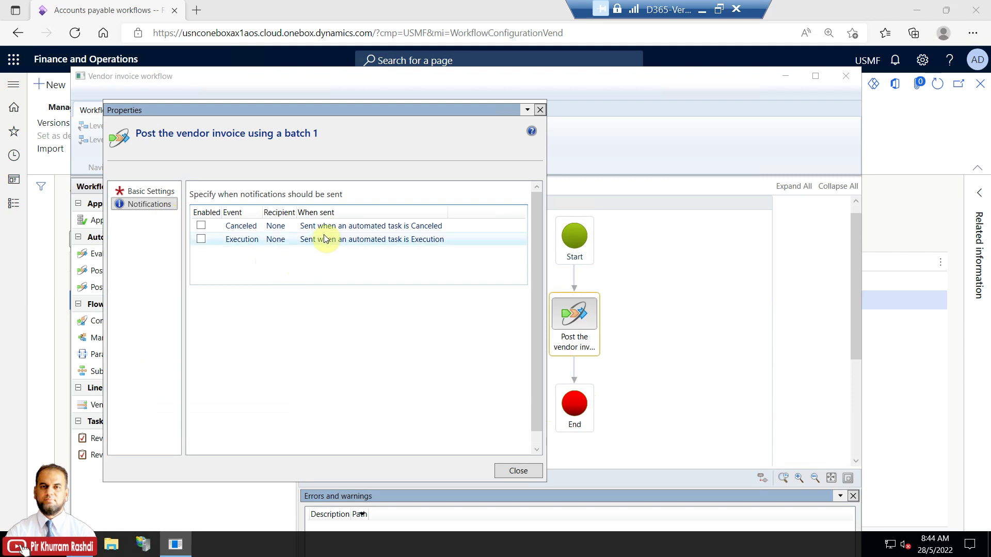
{"action": "left_click", "coordinate": [523, 471]}
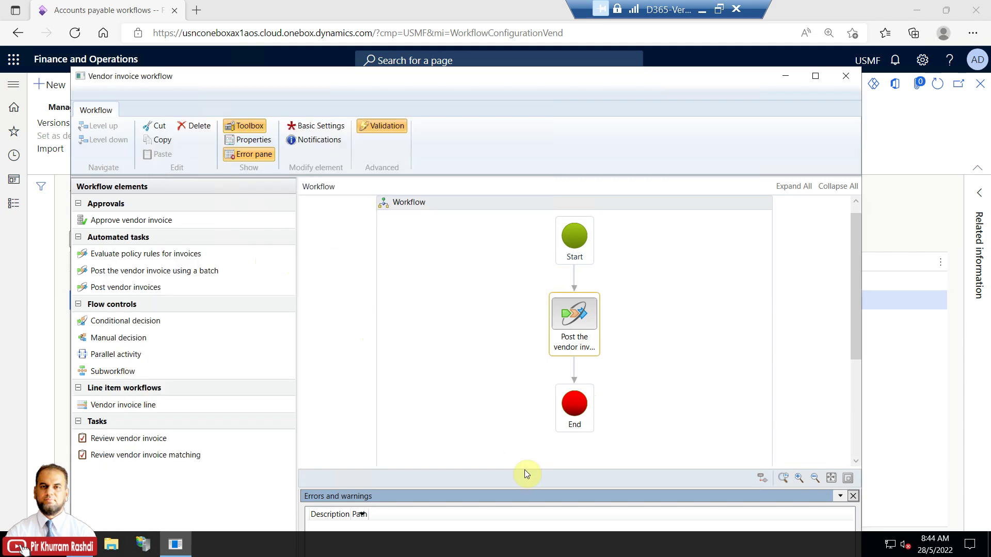
{"action": "left_click_drag", "start_coordinate": [850, 292], "coordinate": [869, 268]}
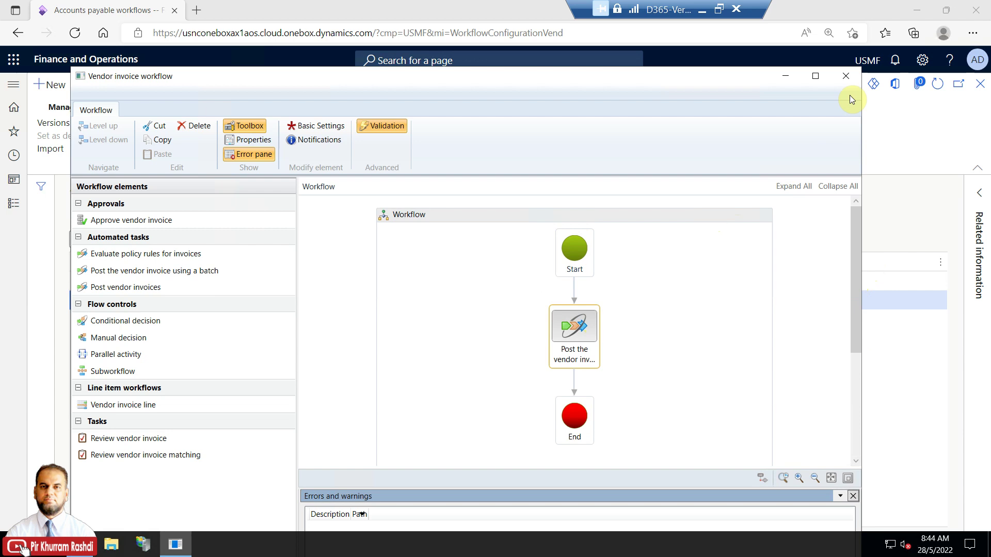
{"action": "left_click", "coordinate": [847, 76]}
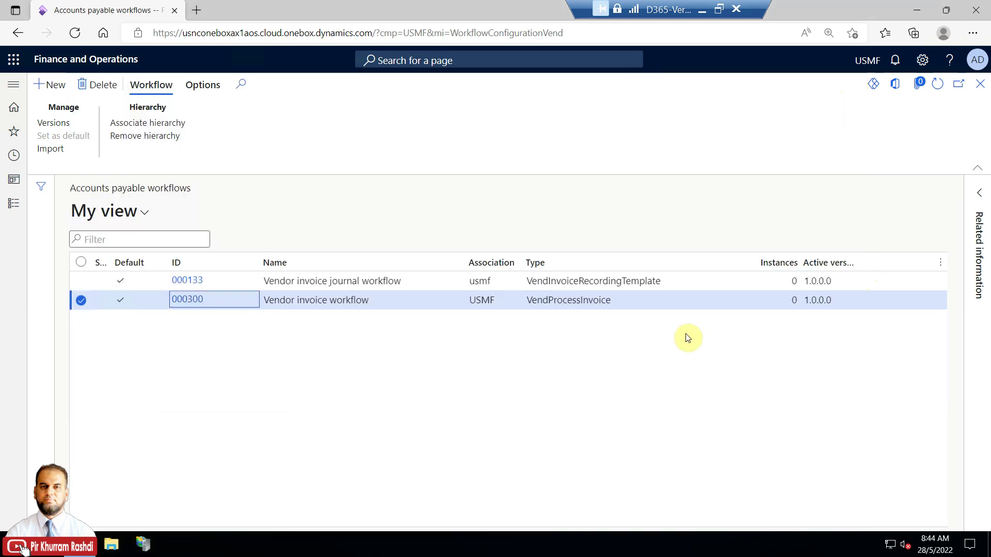
Open Vendor invoice journal workflow 000133 in the workflow editor application
{"action": "left_click", "coordinate": [377, 282]}
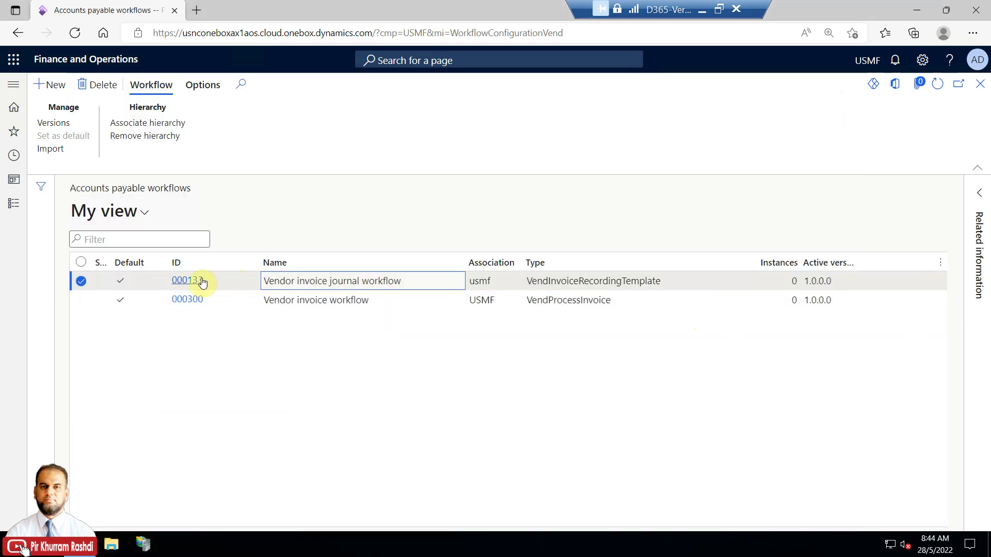
{"action": "left_click", "coordinate": [201, 282]}
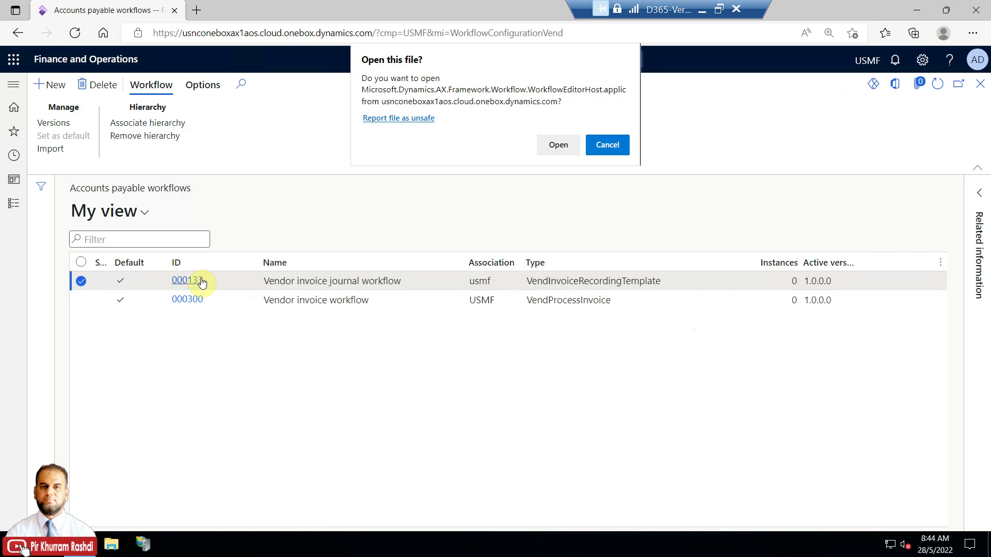
{"action": "left_click", "coordinate": [561, 145]}
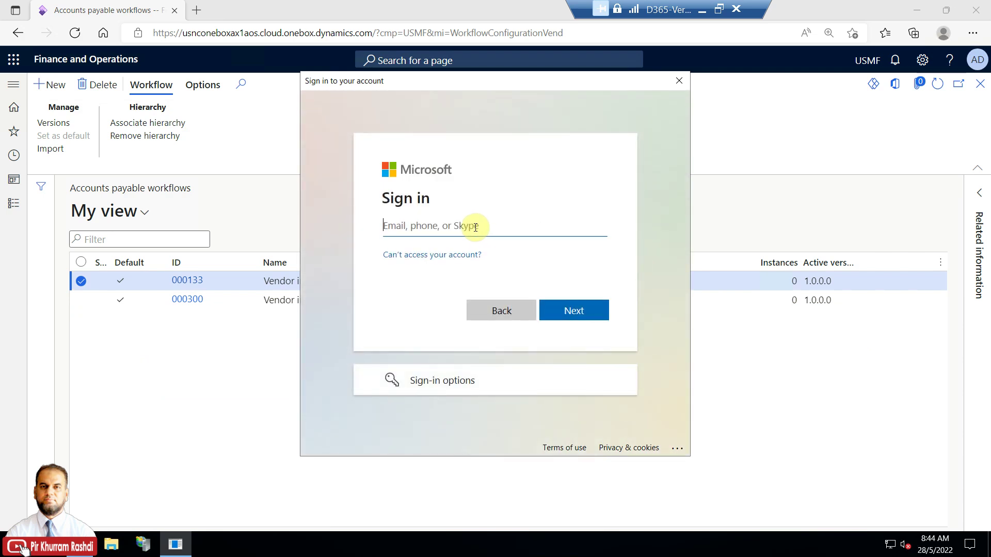
Sign in to the editor with the account e-mail and password
{"action": "key", "text": "Return"}
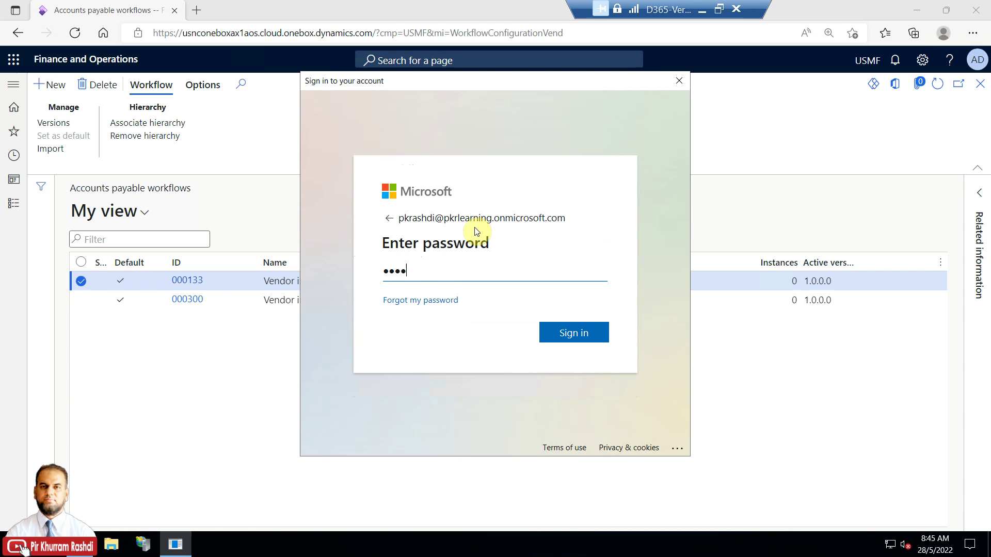
{"action": "key", "text": "Return"}
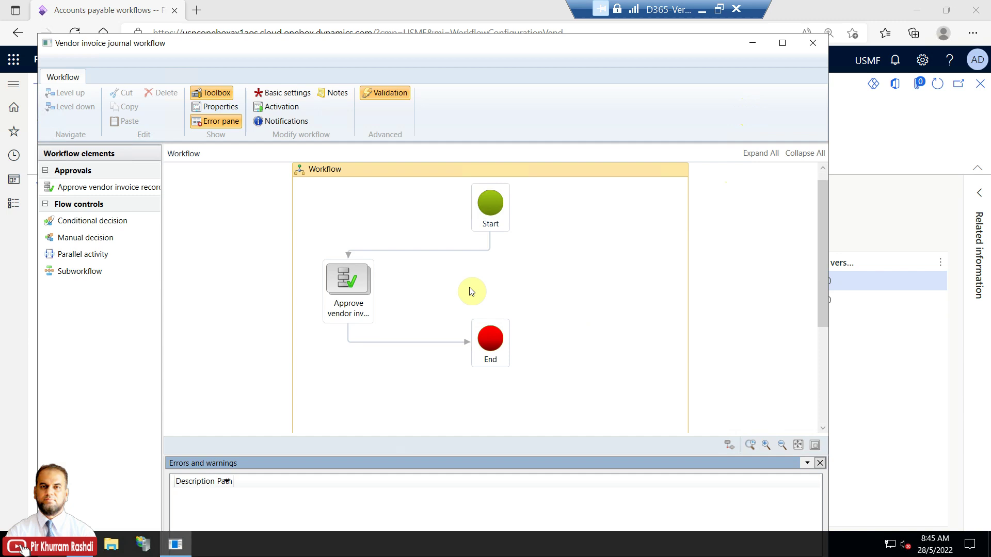
Drill into the Approve vendor invoice element and open Step 1's properties
{"action": "left_click", "coordinate": [358, 285]}
{"action": "right_click", "coordinate": [357, 284]}
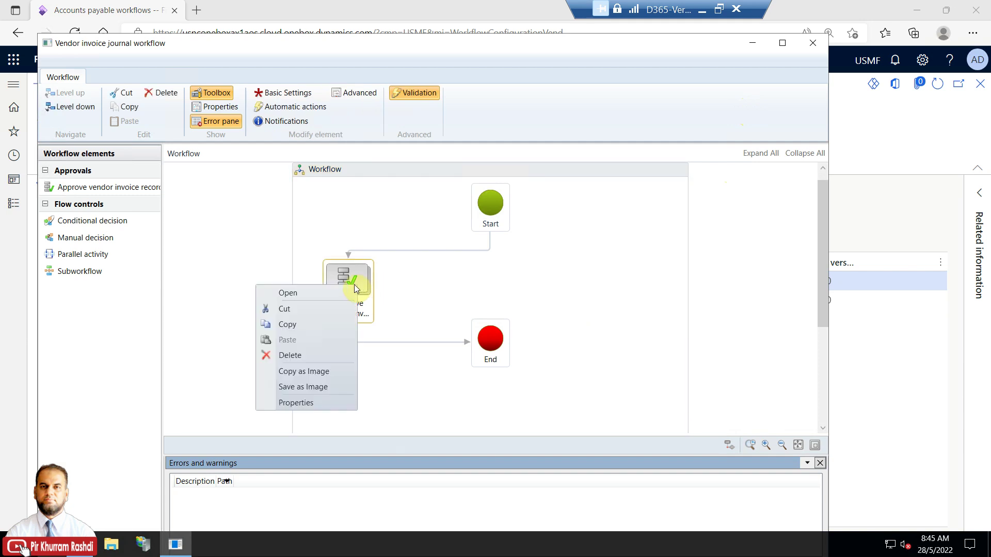
{"action": "left_click", "coordinate": [351, 275]}
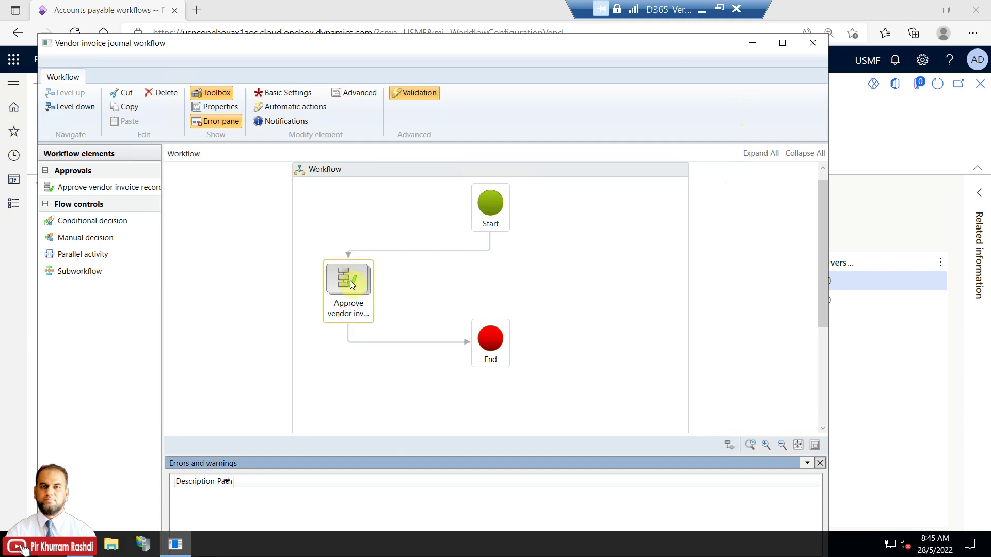
{"action": "double_click", "coordinate": [351, 285]}
{"action": "left_click", "coordinate": [500, 299]}
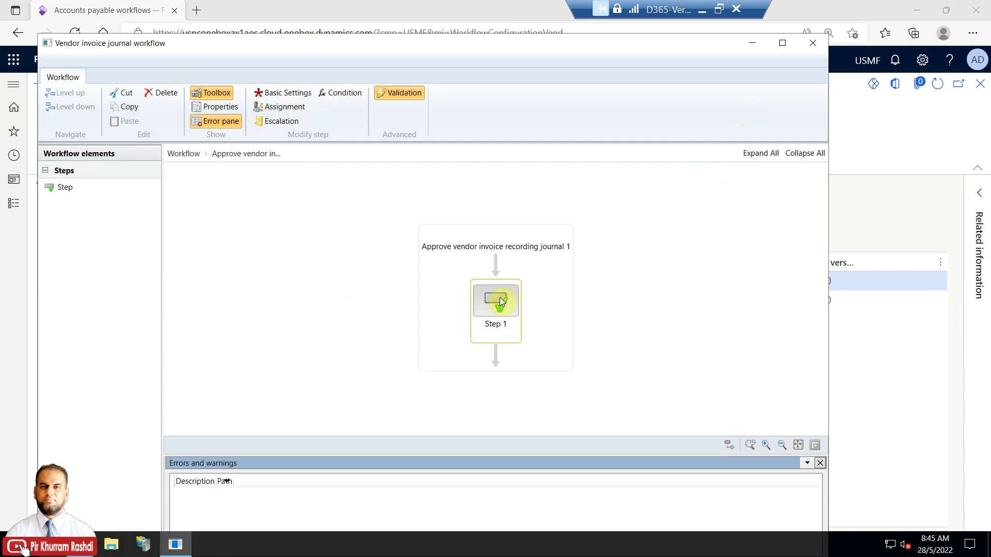
{"action": "right_click", "coordinate": [499, 297]}
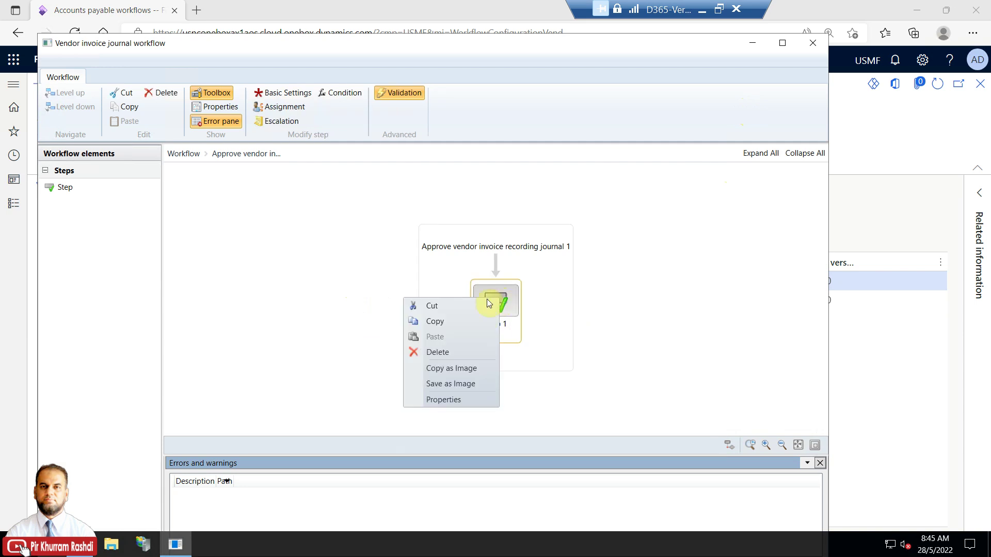
{"action": "left_click", "coordinate": [469, 399]}
Add Admin to Step 1's assigned users alongside SARA
{"action": "left_click", "coordinate": [376, 310]}
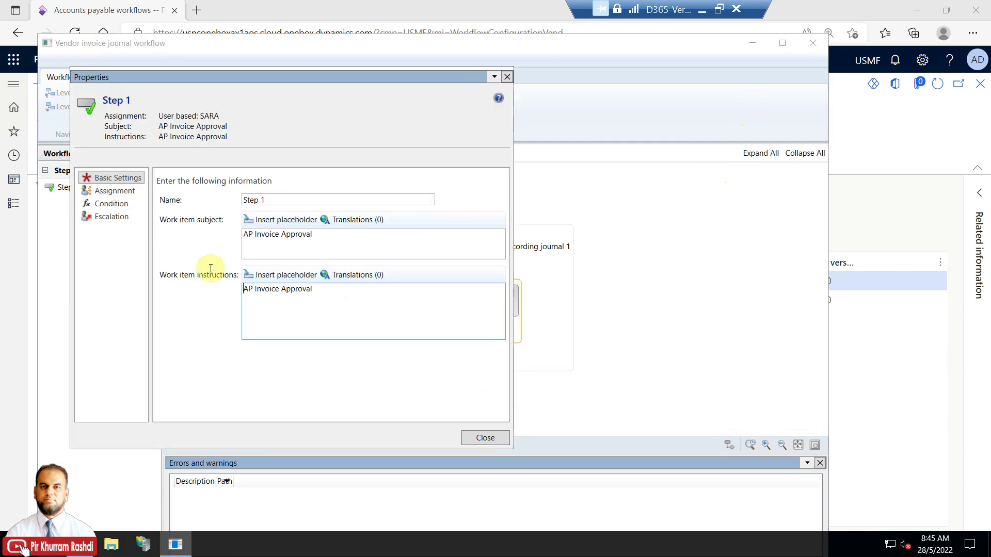
{"action": "left_click", "coordinate": [133, 191]}
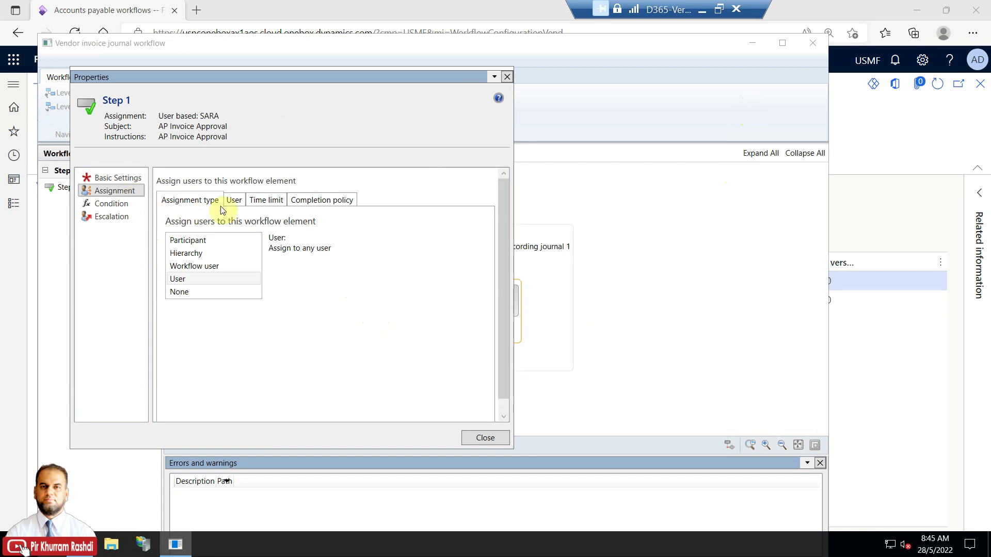
{"action": "left_click", "coordinate": [252, 202]}
{"action": "left_click", "coordinate": [237, 201]}
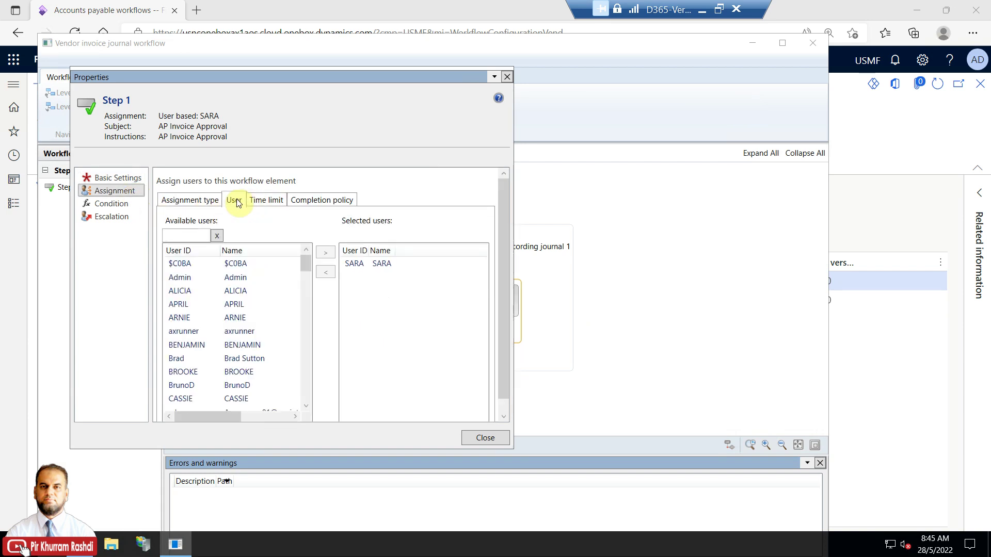
{"action": "left_click", "coordinate": [238, 279]}
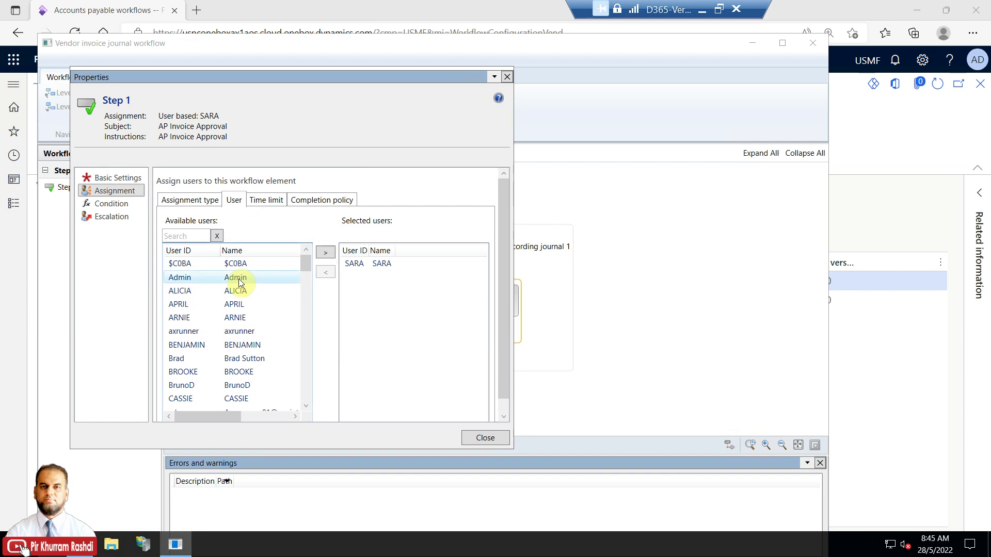
{"action": "left_click", "coordinate": [325, 253]}
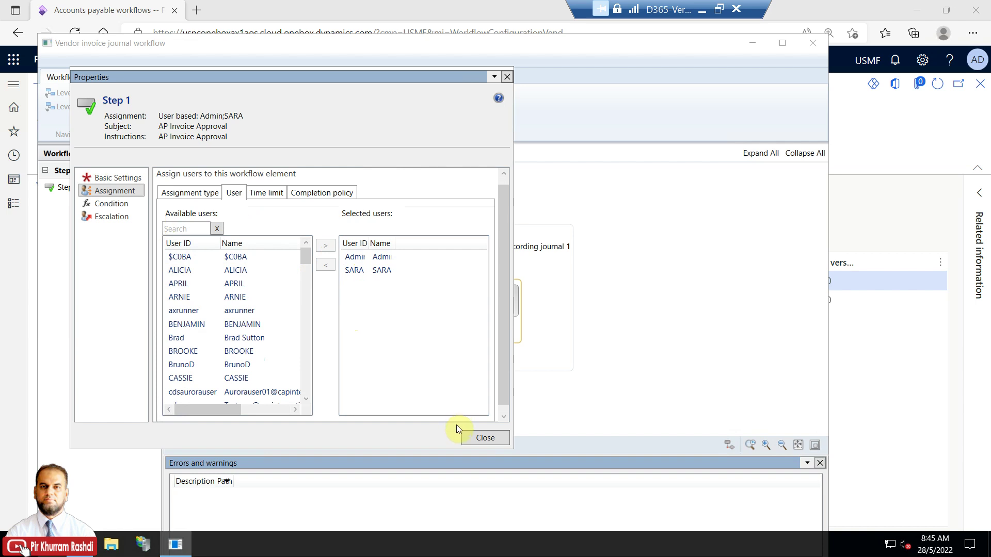
{"action": "left_click", "coordinate": [476, 440]}
Save workflow 000133 and activate the new version, returning to the dashboard
{"action": "left_click", "coordinate": [66, 94]}
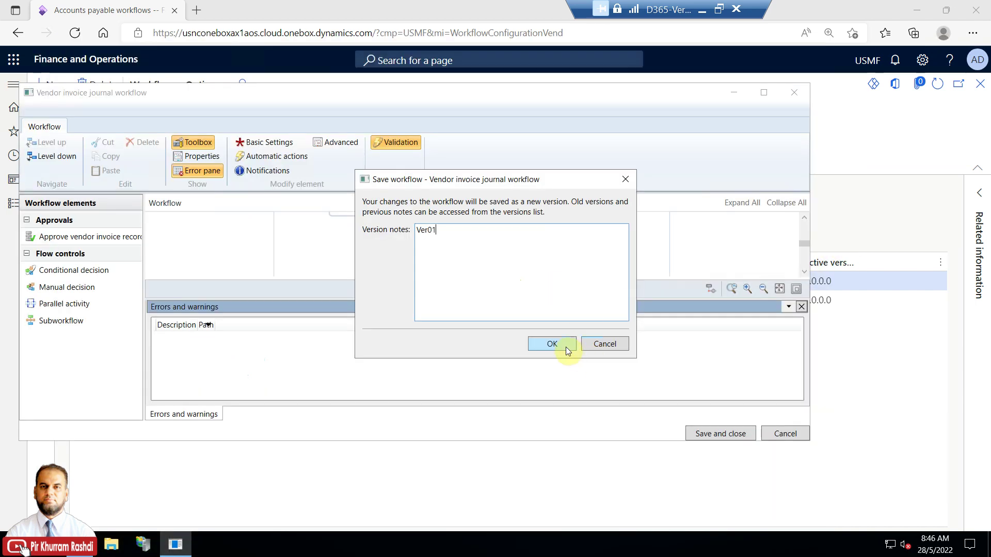
{"action": "left_click", "coordinate": [562, 342]}
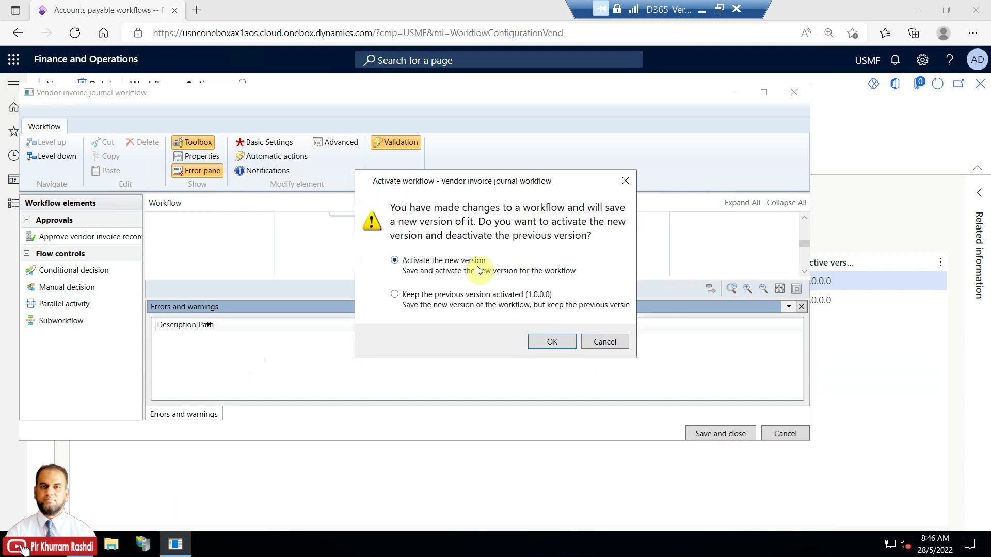
{"action": "left_click", "coordinate": [549, 345]}
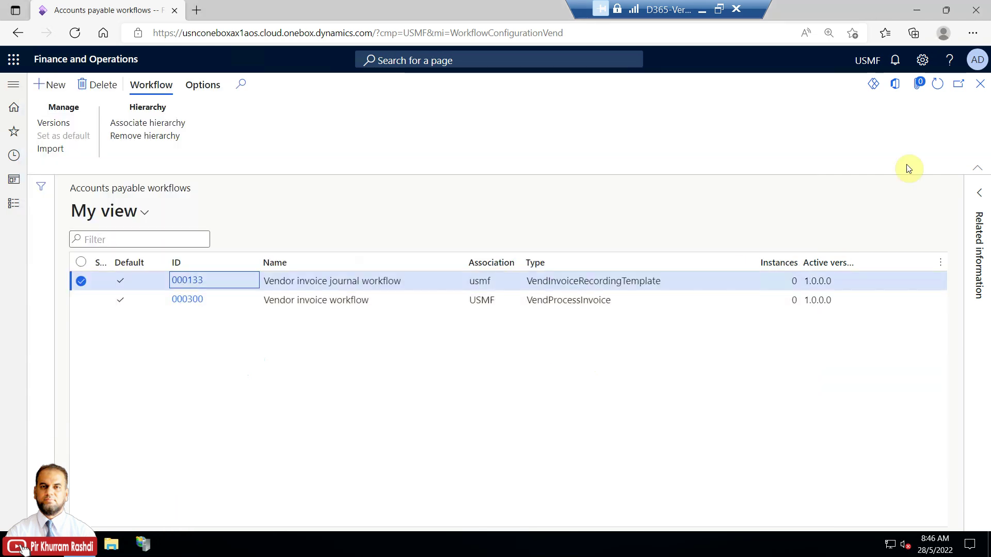
{"action": "left_click", "coordinate": [980, 84]}
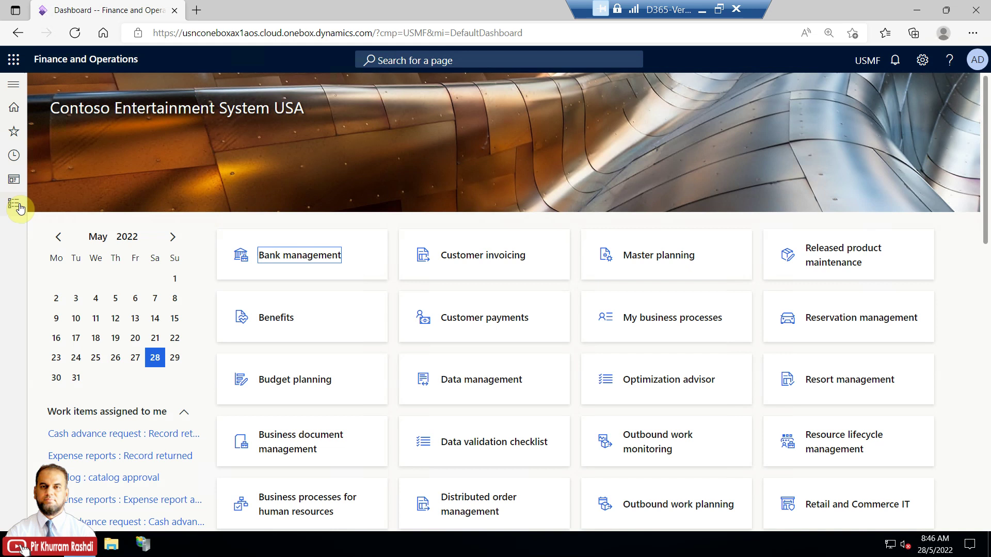
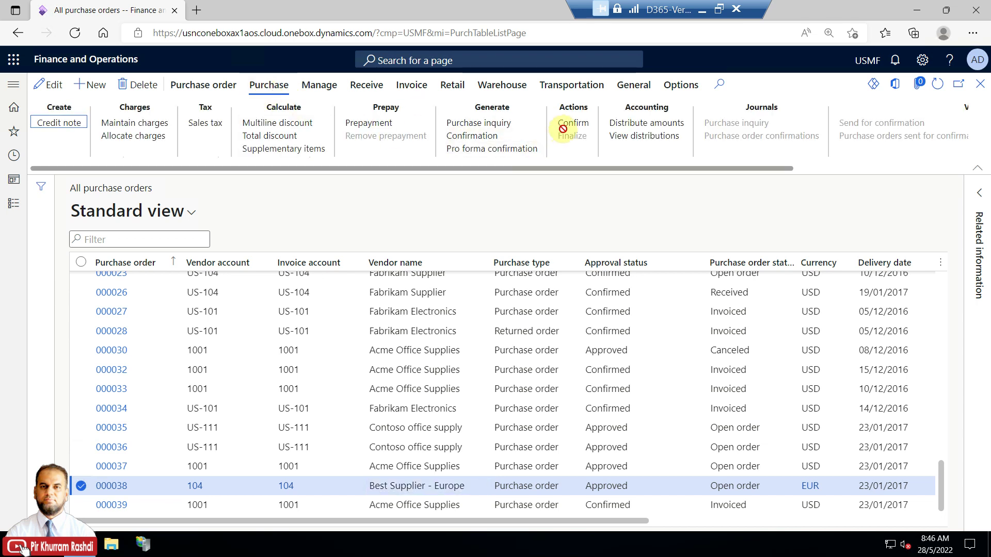
Confirm PO 000038 and post product receipt PS-Auto-Inv-0111 for both order lines
{"action": "left_click", "coordinate": [572, 124]}
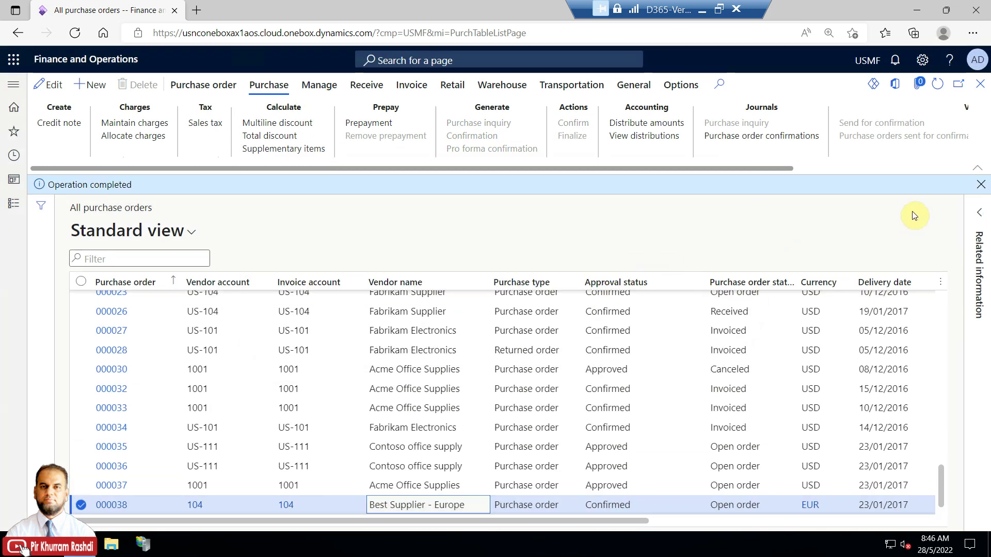
{"action": "left_click", "coordinate": [366, 84]}
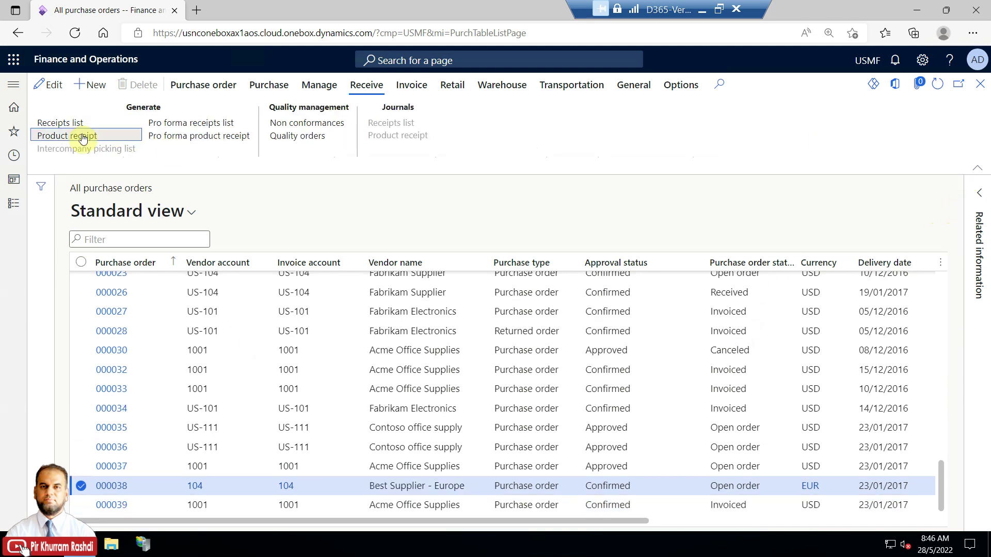
{"action": "left_click", "coordinate": [82, 138]}
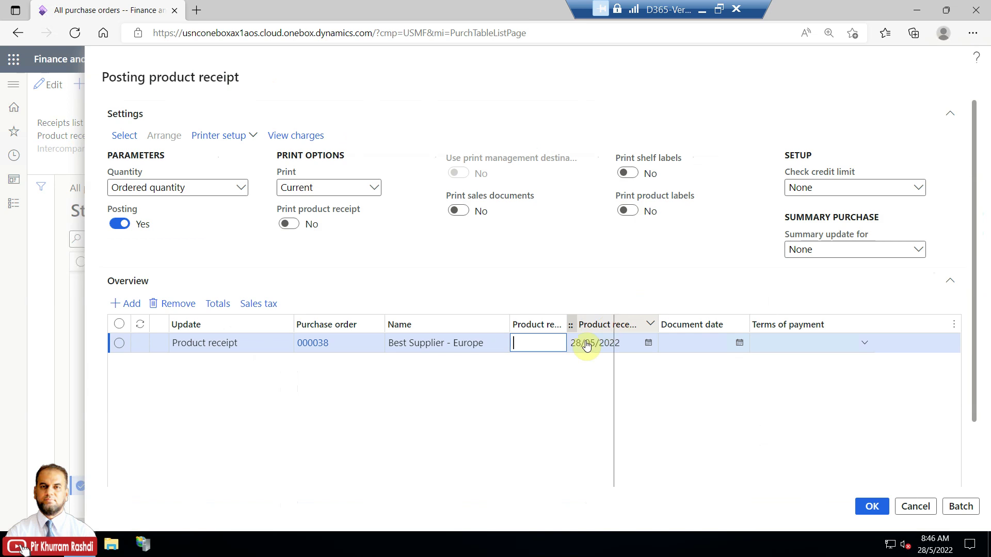
{"action": "left_click", "coordinate": [573, 344]}
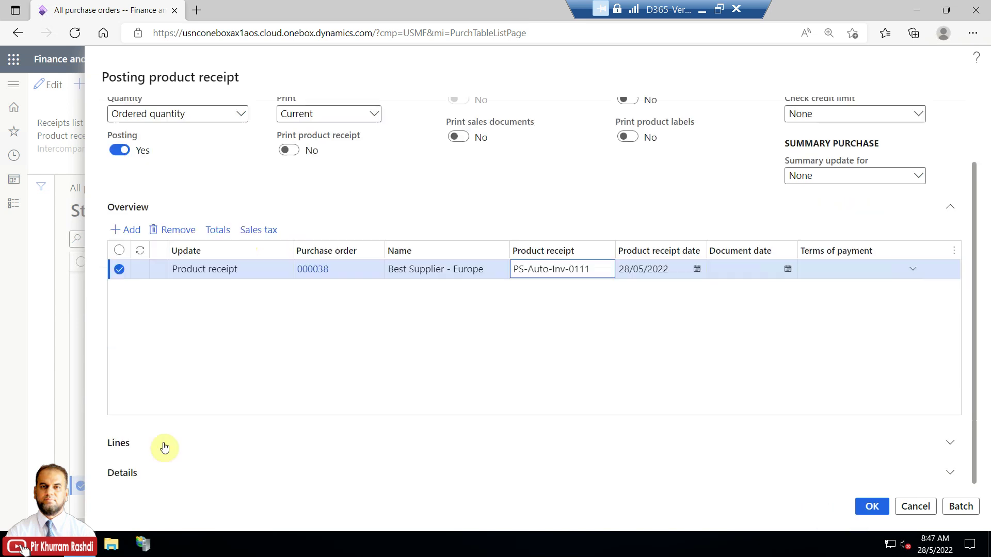
{"action": "scroll", "coordinate": [161, 447], "scroll_direction": "down", "scroll_amount": 2}
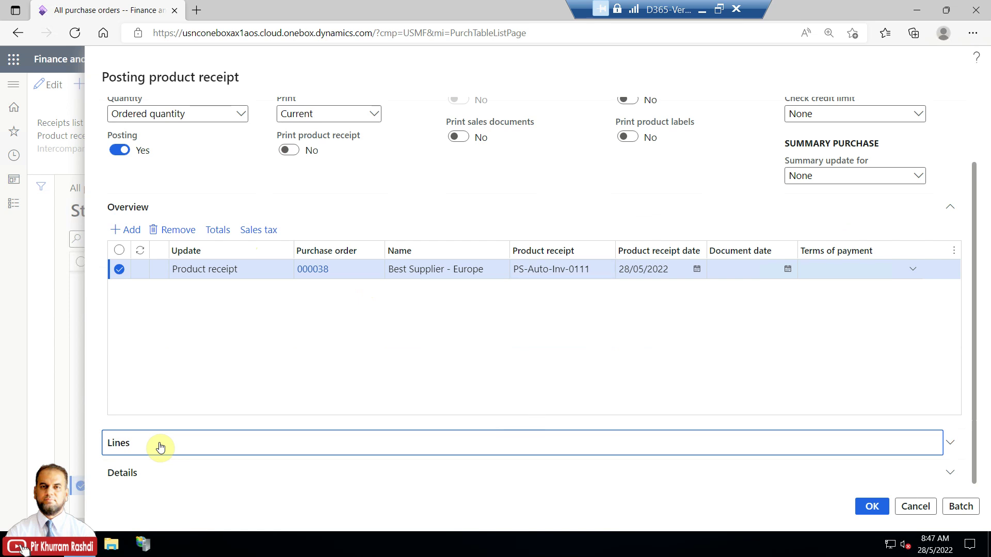
{"action": "left_click", "coordinate": [160, 447]}
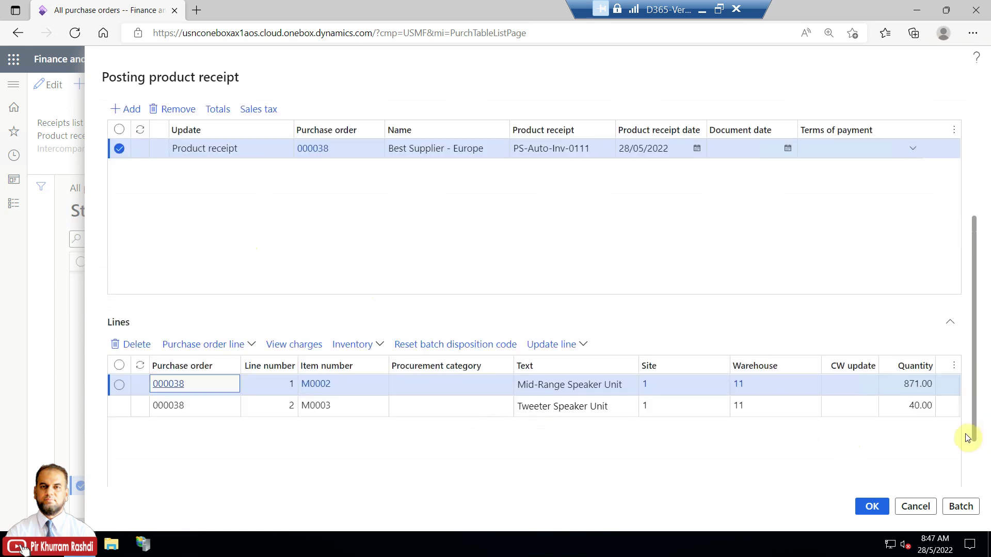
{"action": "left_click", "coordinate": [872, 506]}
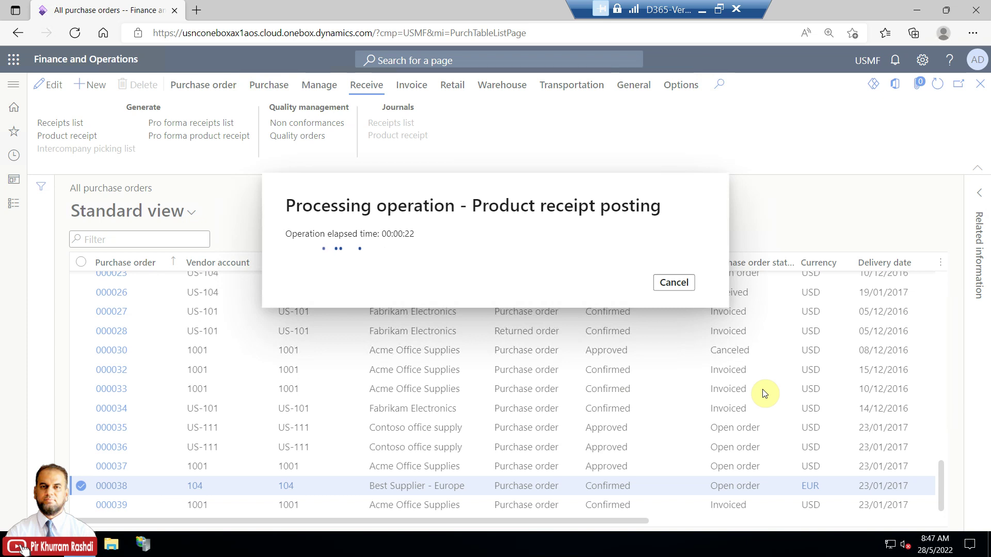
Launch services.msc and check that the Dynamics 365 Batch Management Service is running
{"action": "right_click", "coordinate": [19, 546]}
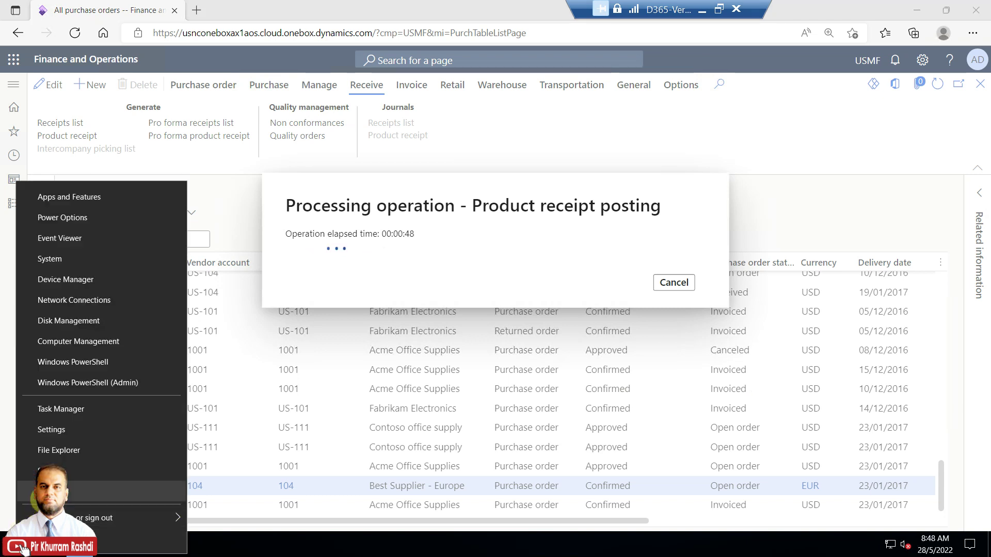
{"action": "left_click", "coordinate": [78, 491]}
{"action": "left_click", "coordinate": [96, 501]}
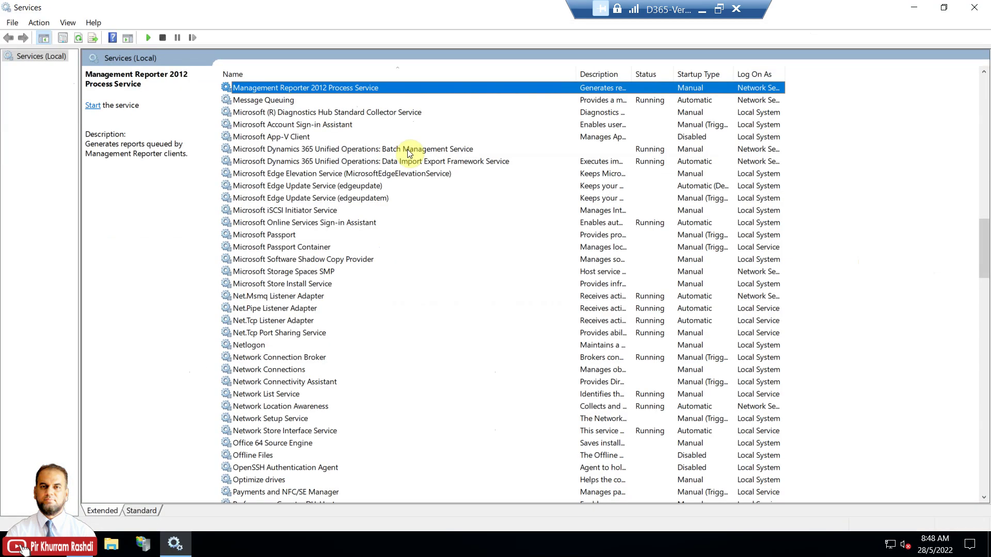
{"action": "left_click", "coordinate": [407, 149]}
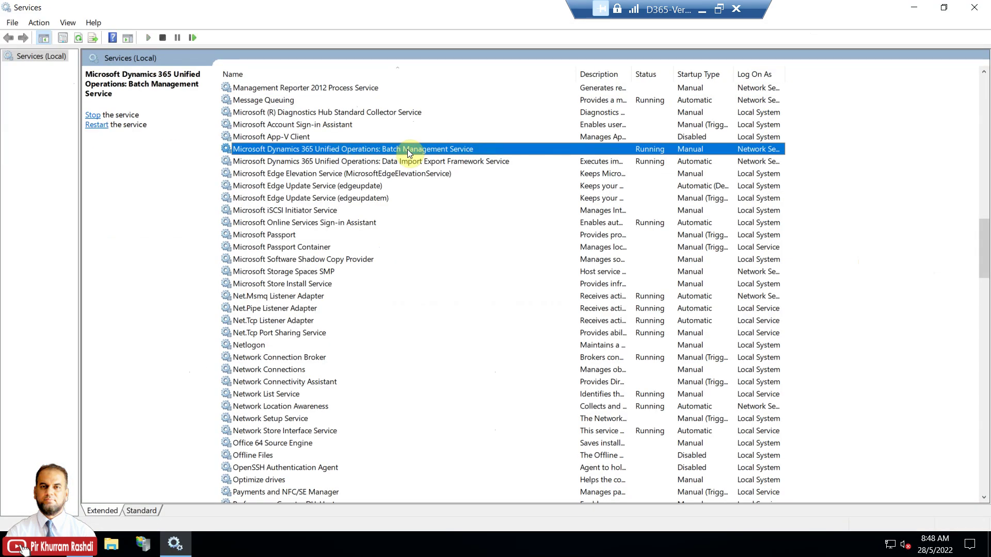
{"action": "left_click", "coordinate": [912, 9]}
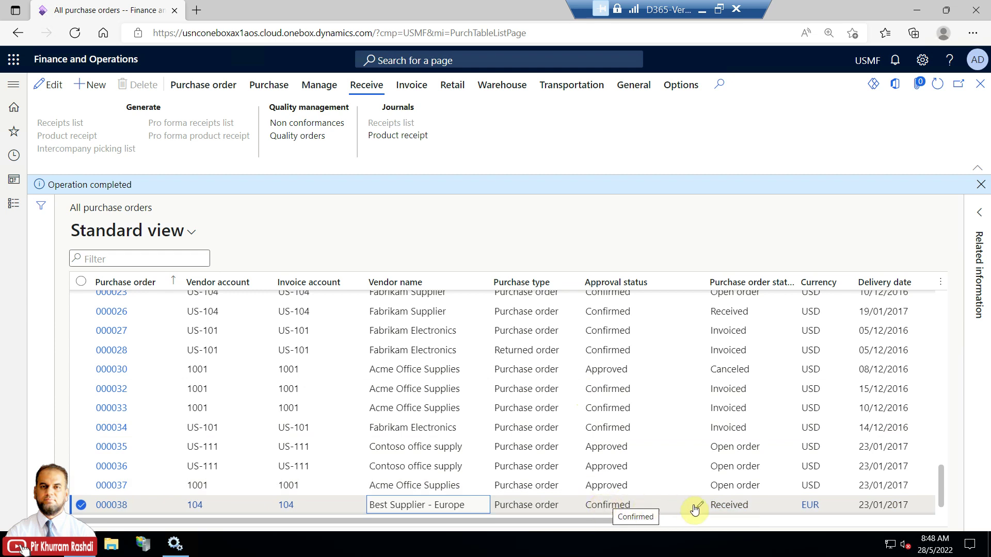
Create a vendor invoice for PO 000038 numbered Inv-104-38-01
{"action": "left_click", "coordinate": [412, 84]}
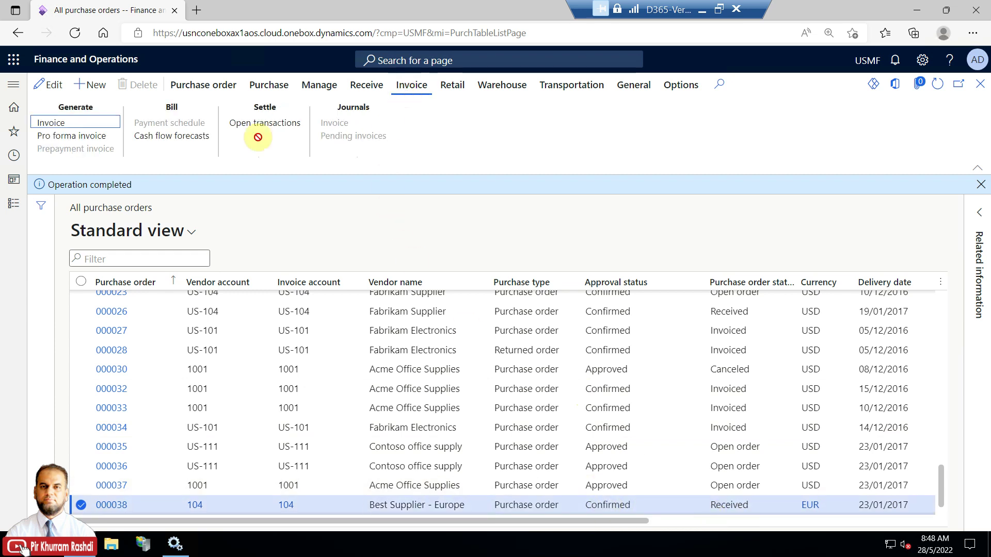
{"action": "left_click", "coordinate": [89, 125]}
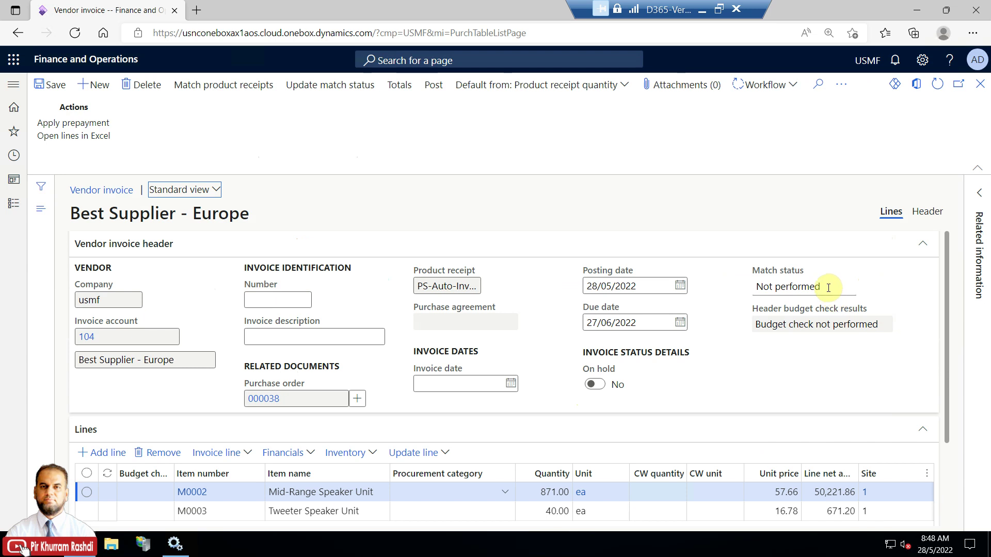
{"action": "left_click", "coordinate": [828, 287]}
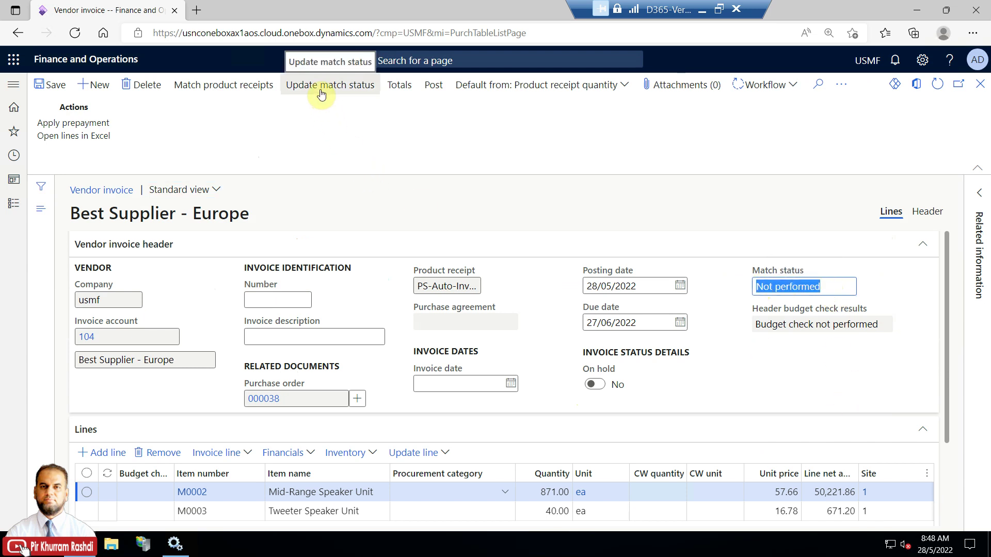
{"action": "left_click", "coordinate": [268, 300]}
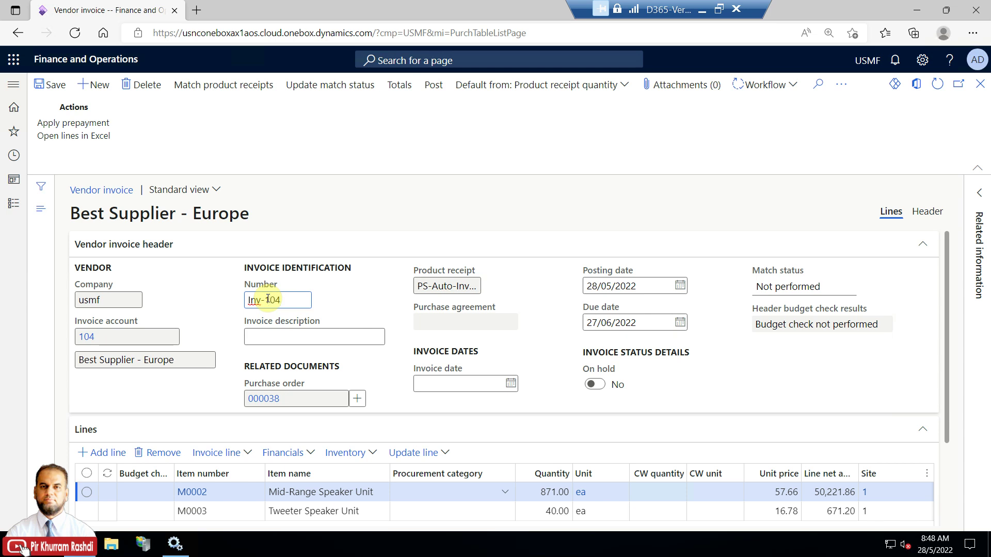
{"action": "type", "text": "8-01"}
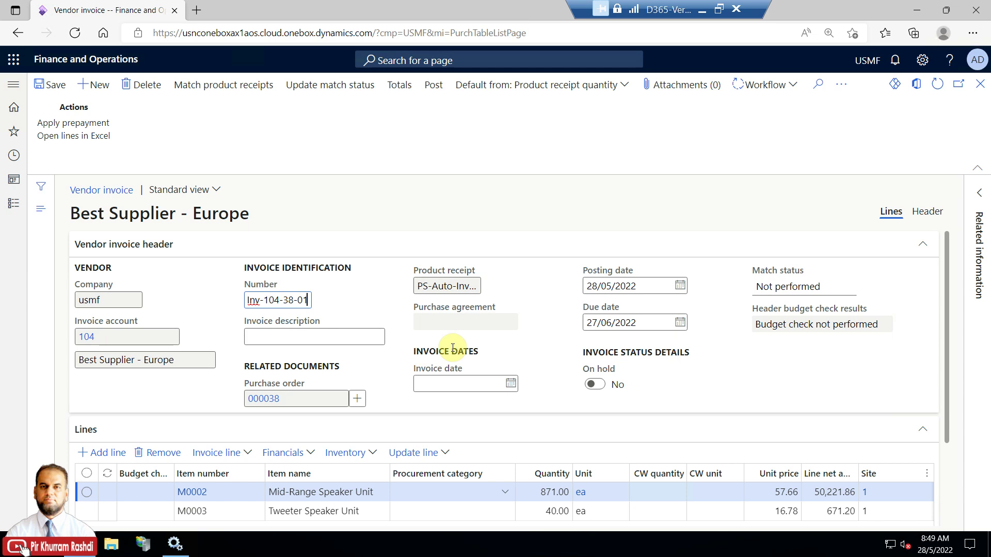
{"action": "left_click", "coordinate": [634, 288]}
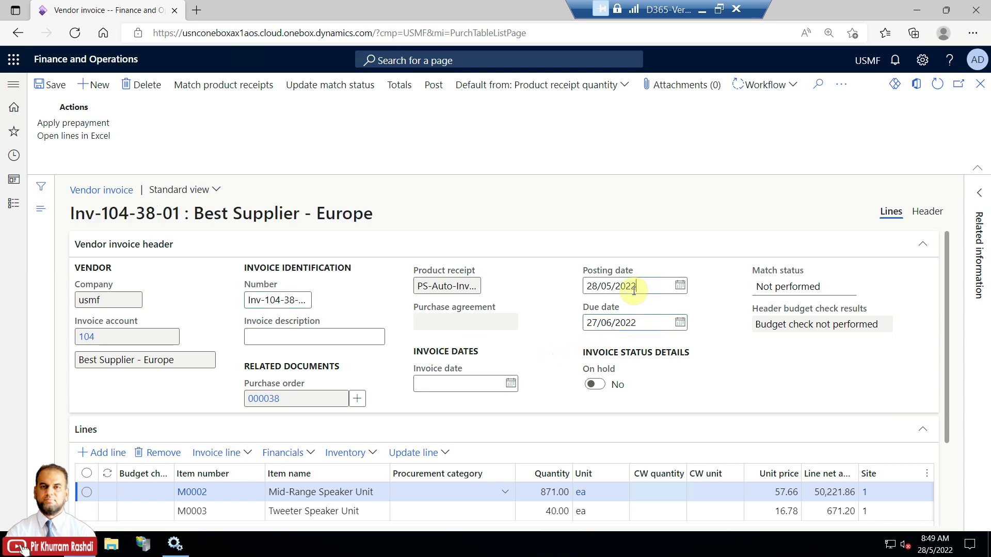
Set the invoice date to 28/05/2022
{"action": "left_click", "coordinate": [471, 383]}
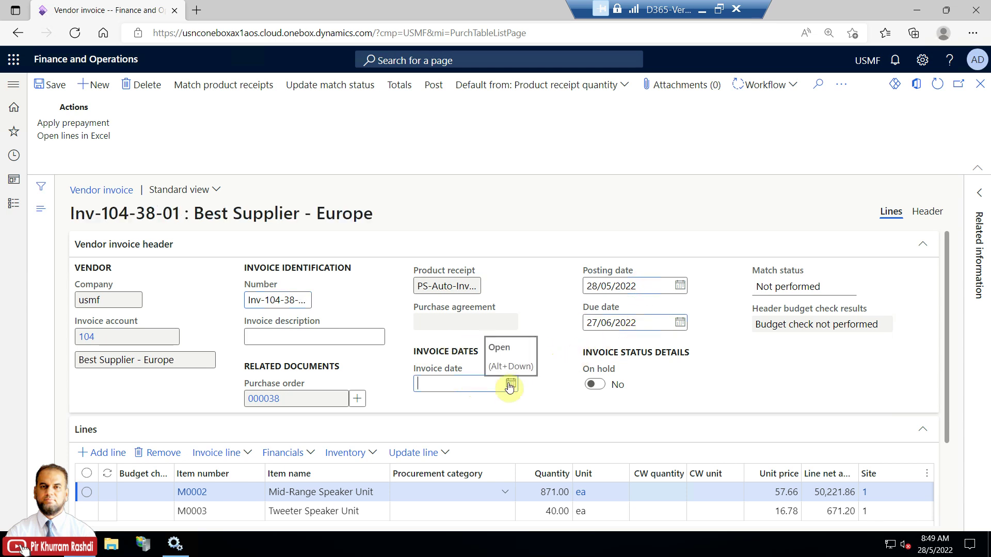
{"action": "left_click", "coordinate": [511, 384]}
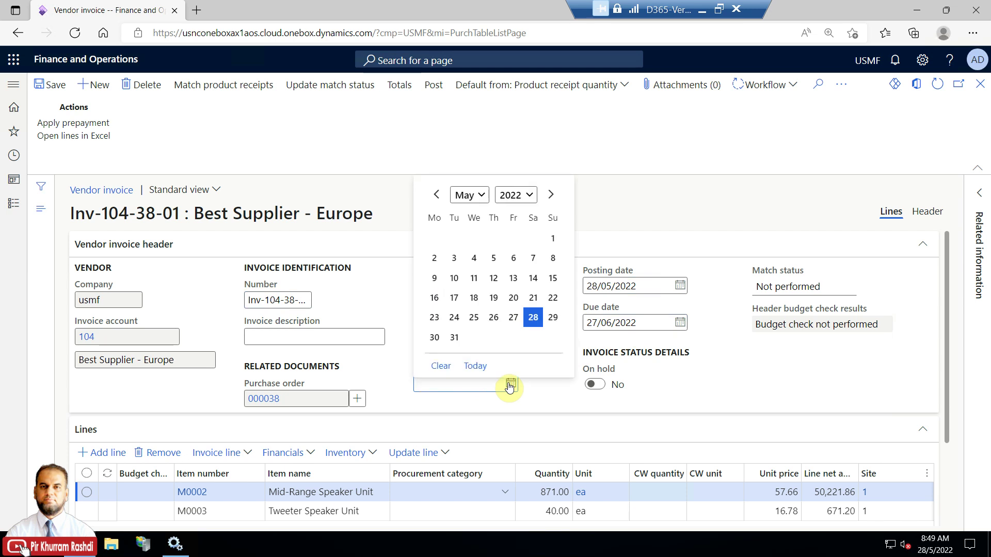
{"action": "left_click", "coordinate": [532, 323]}
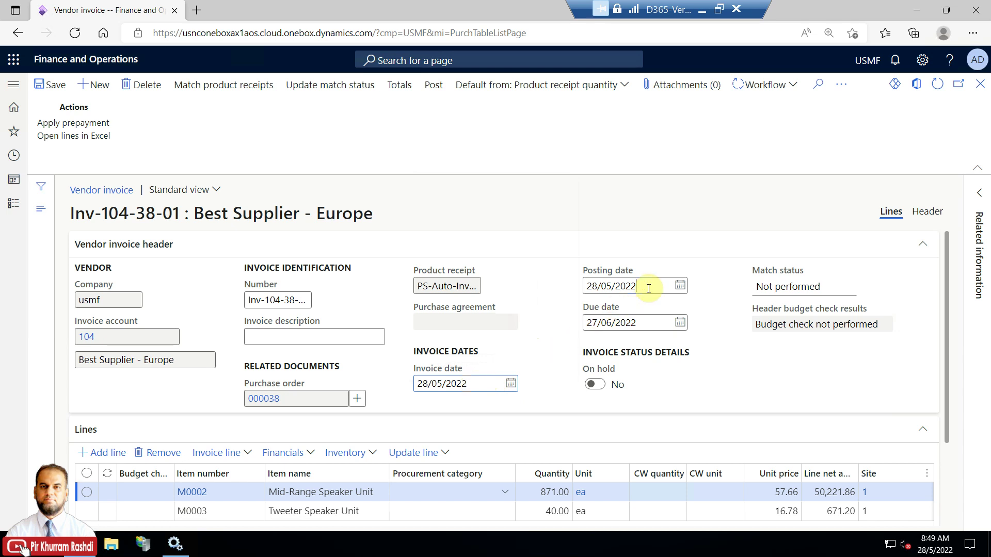
{"action": "mouse_move", "coordinate": [643, 321]}
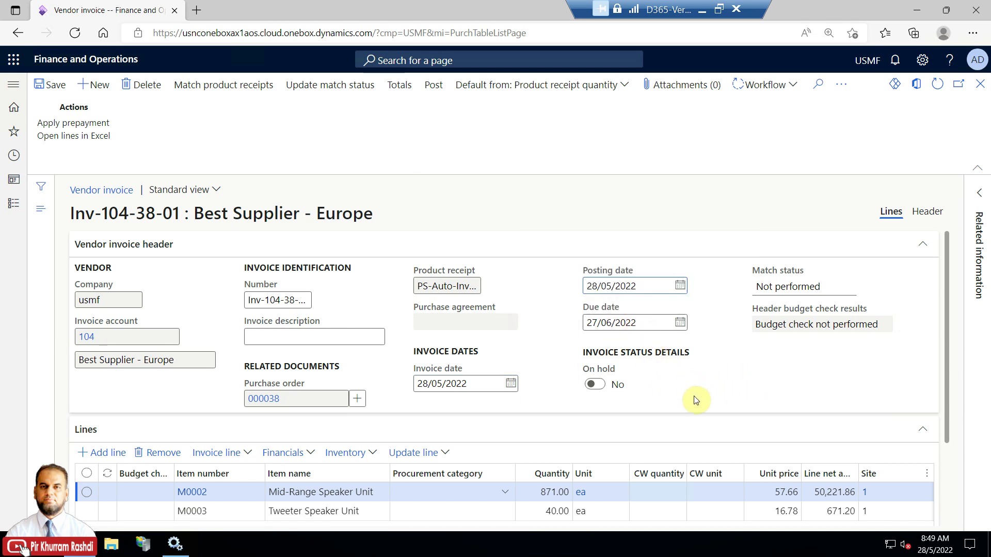
{"action": "left_click_drag", "start_coordinate": [947, 307], "coordinate": [959, 425]}
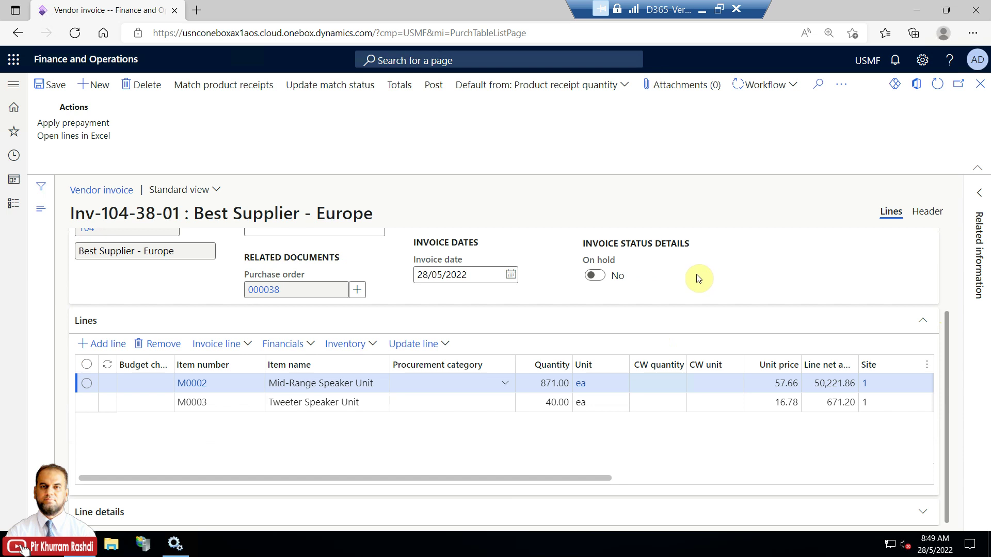
{"action": "scroll", "coordinate": [697, 276], "scroll_direction": "up", "scroll_amount": 2}
Update the match status to Passed and view the invoice totals of 50,893.06 EUR
{"action": "left_click", "coordinate": [316, 89]}
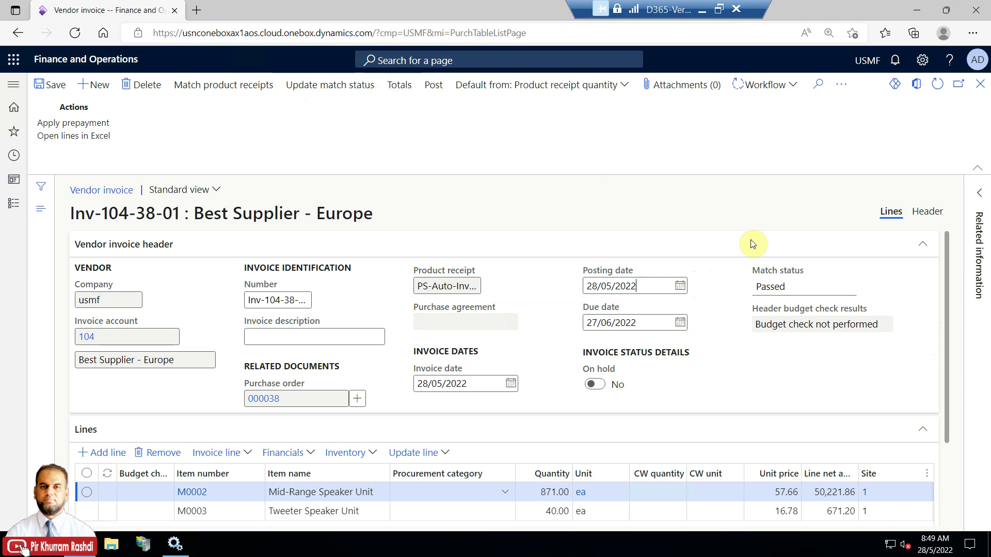
{"action": "left_click", "coordinate": [790, 286]}
{"action": "left_click", "coordinate": [402, 89]}
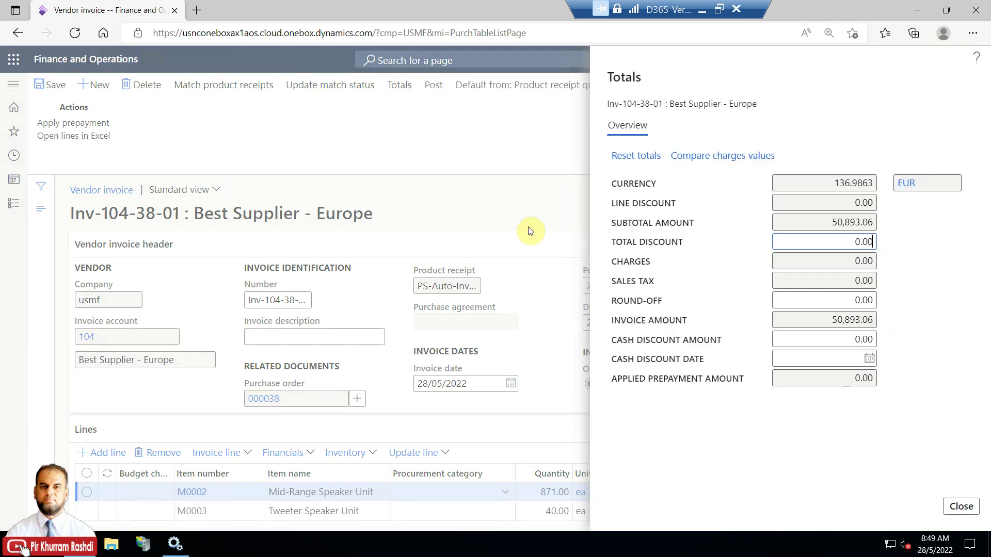
Close the totals and submit Inv-104-38-01 to workflow with the comment 'Please approve'
{"action": "mouse_move", "coordinate": [809, 222]}
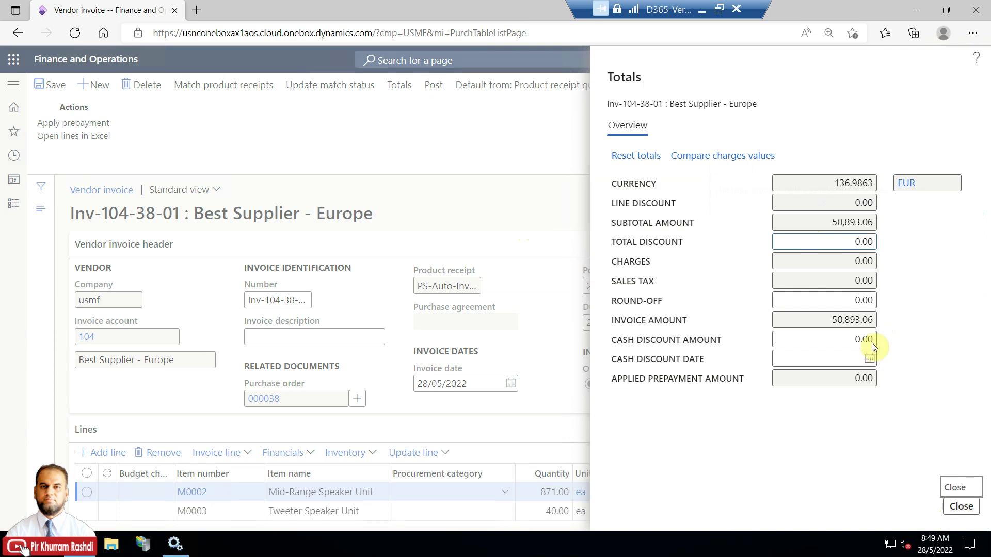
{"action": "left_click", "coordinate": [546, 143]}
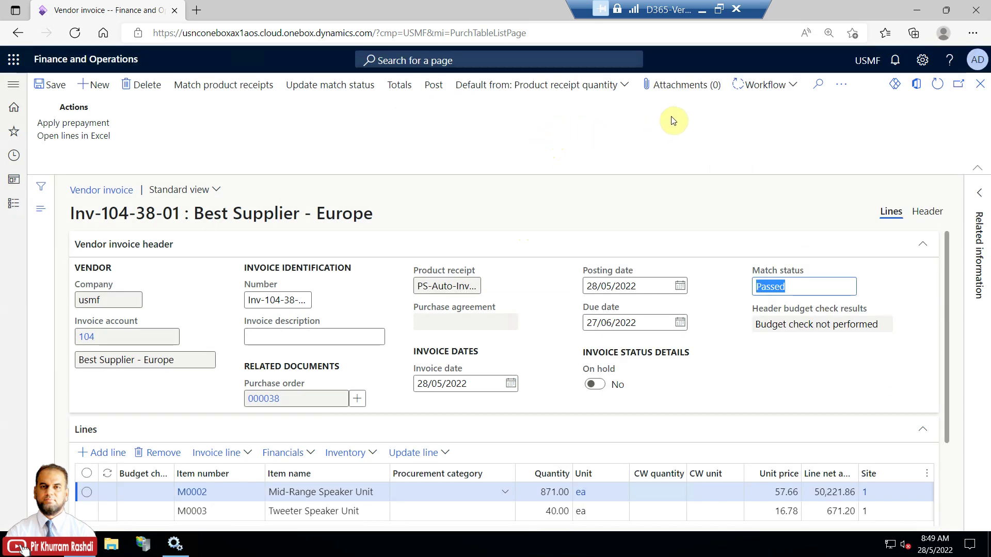
{"action": "left_click", "coordinate": [789, 87]}
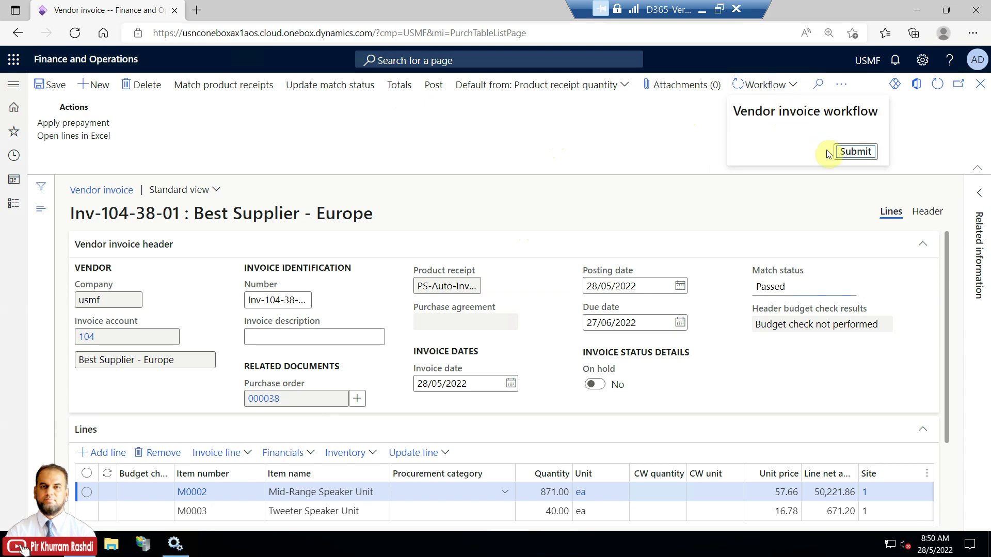
{"action": "left_click", "coordinate": [851, 152]}
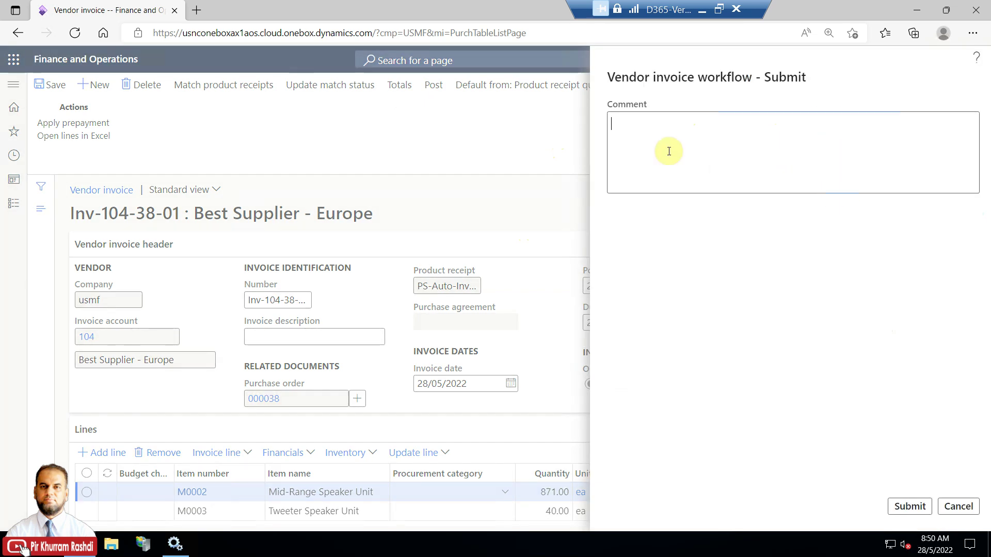
{"action": "type", "text": "Please approve"}
{"action": "left_click", "coordinate": [909, 506]}
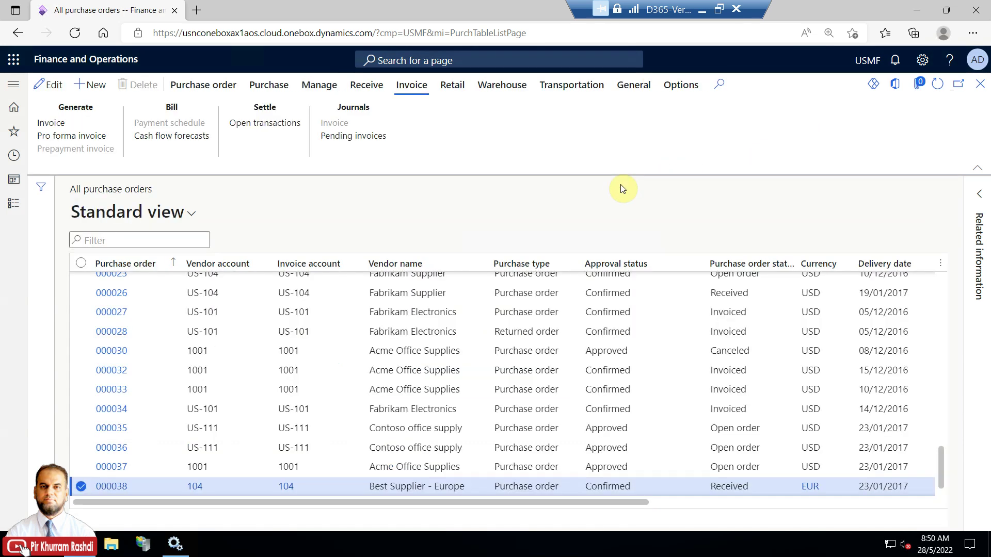
{"action": "left_click", "coordinate": [13, 207]}
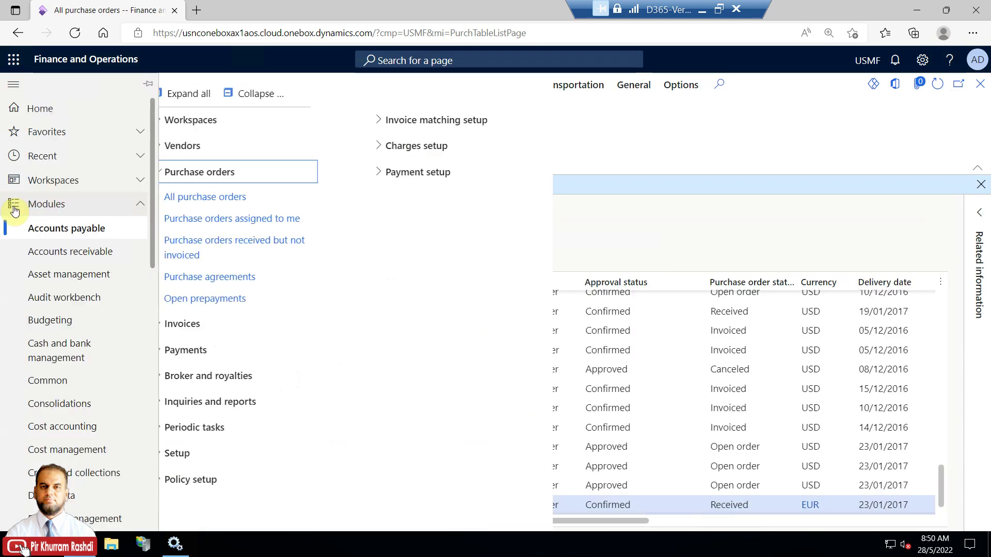
Open Pending vendor invoices and view Inv-104-38-01's workflow history, where automated posting started
{"action": "left_click", "coordinate": [187, 179]}
{"action": "left_click", "coordinate": [184, 200]}
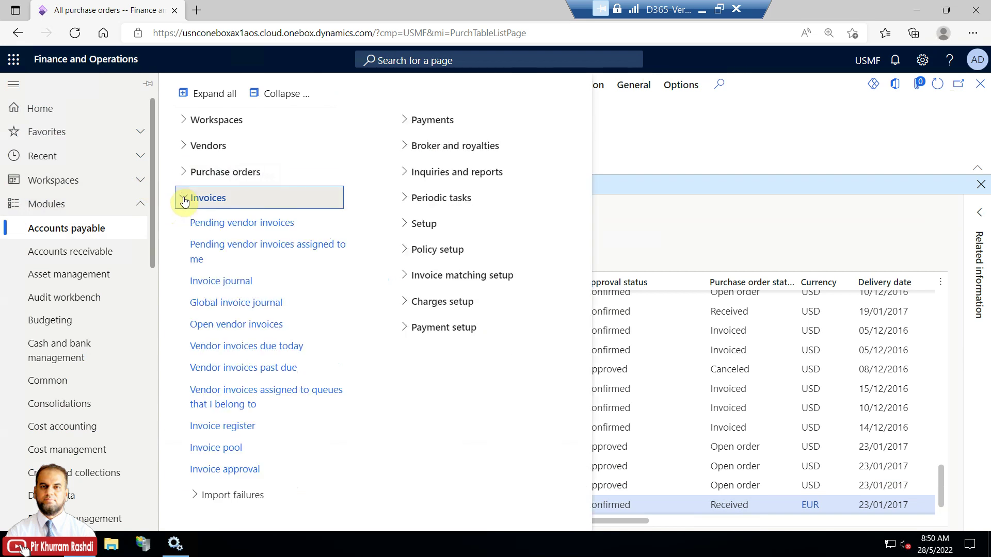
{"action": "left_click", "coordinate": [273, 226]}
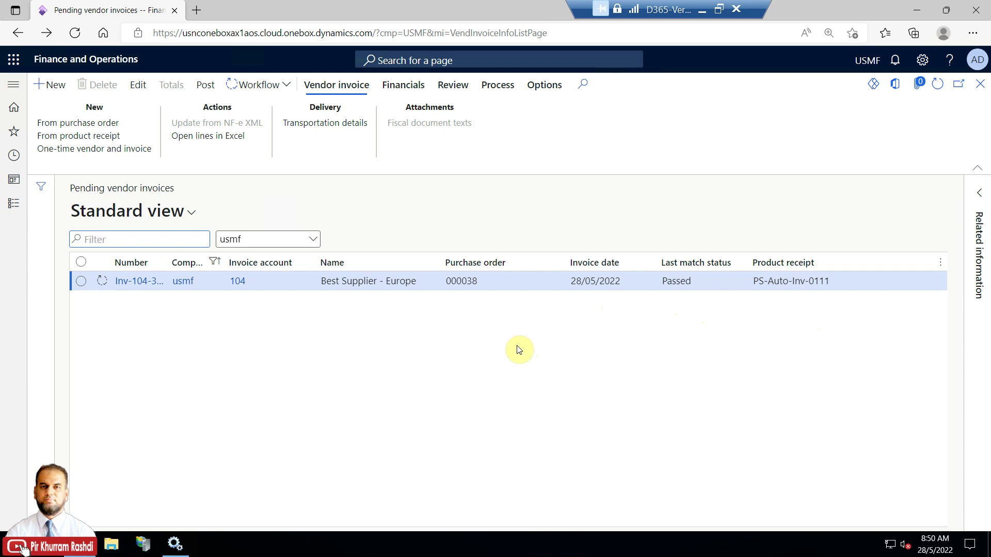
{"action": "left_click", "coordinate": [289, 87]}
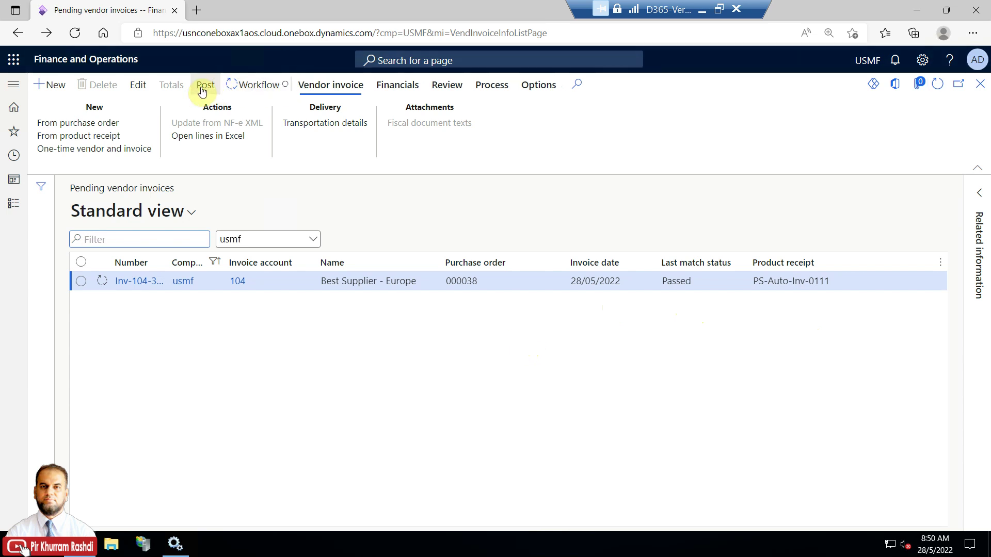
{"action": "left_click", "coordinate": [556, 155]}
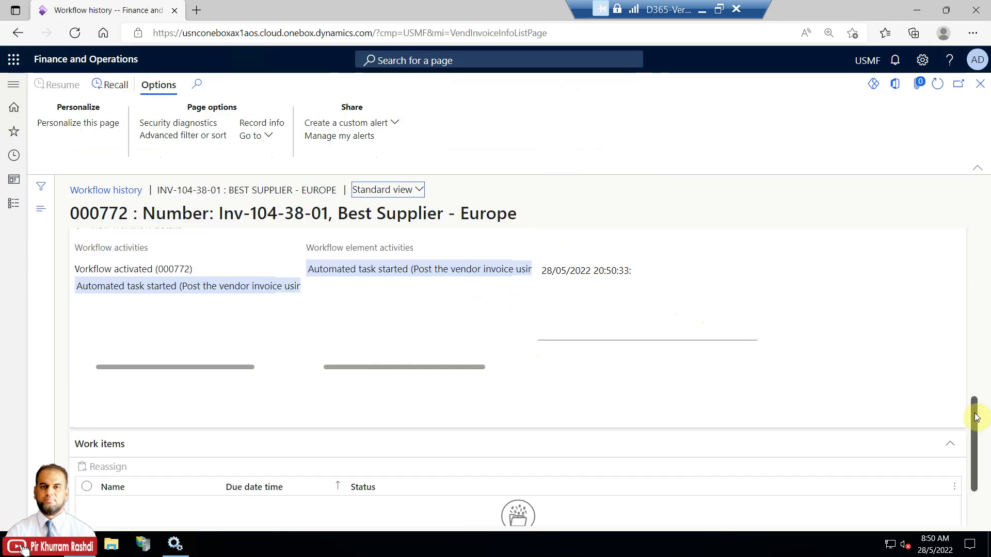
{"action": "left_click_drag", "start_coordinate": [974, 410], "coordinate": [974, 475]}
Navigate to System administration > Inquiries > Batch jobs
{"action": "left_click", "coordinate": [13, 204]}
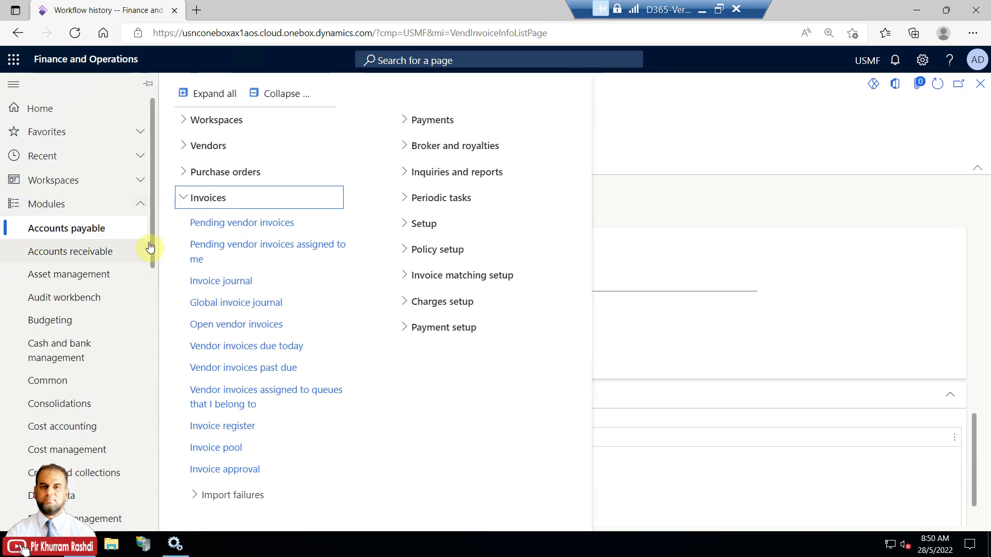
{"action": "left_click_drag", "start_coordinate": [149, 241], "coordinate": [151, 471]}
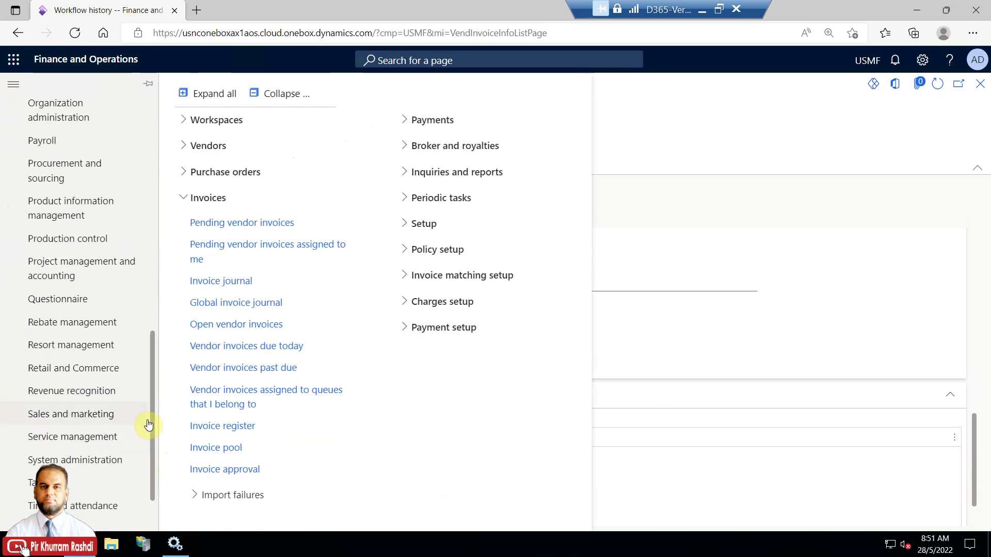
{"action": "left_click", "coordinate": [31, 460]}
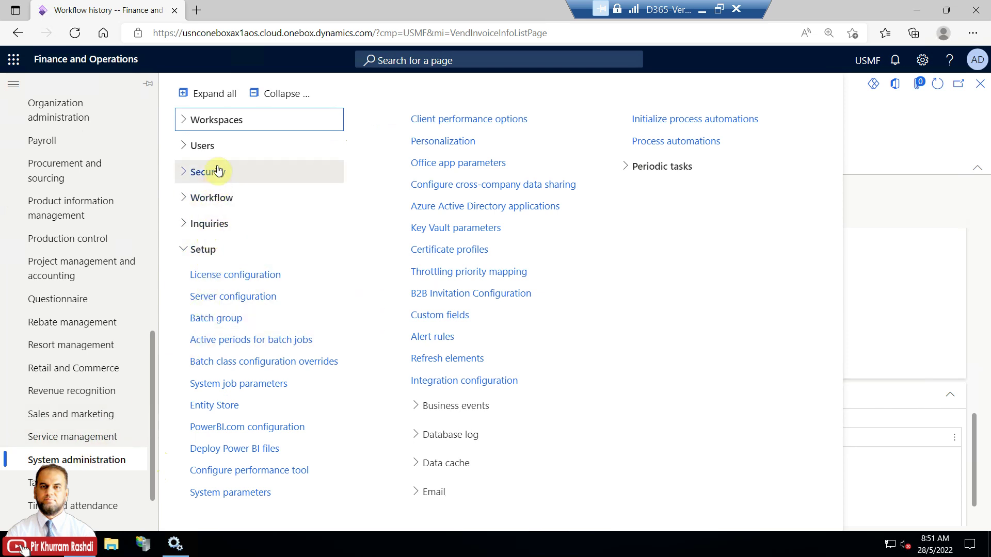
{"action": "left_click", "coordinate": [222, 256]}
{"action": "left_click", "coordinate": [222, 256]}
{"action": "left_click", "coordinate": [219, 228]}
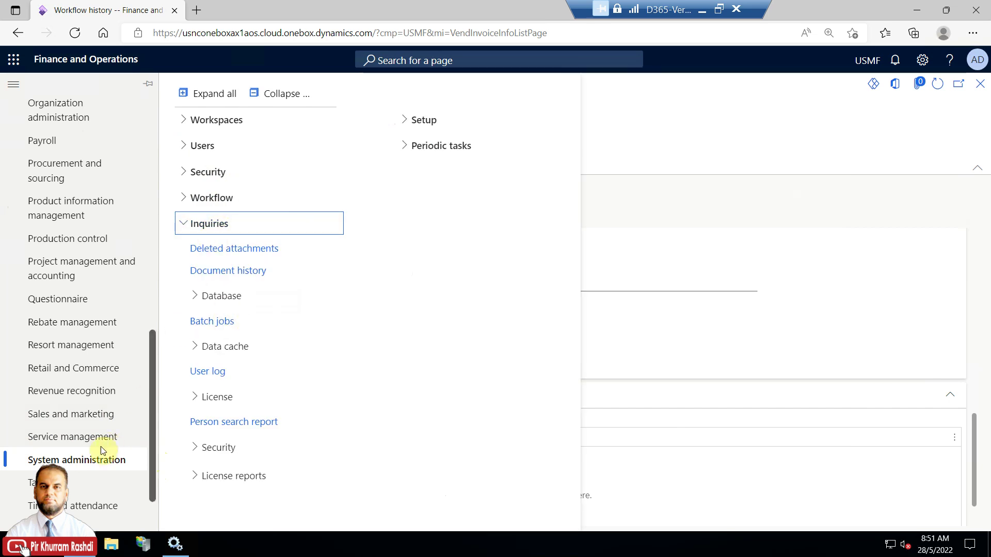
{"action": "left_click", "coordinate": [213, 322]}
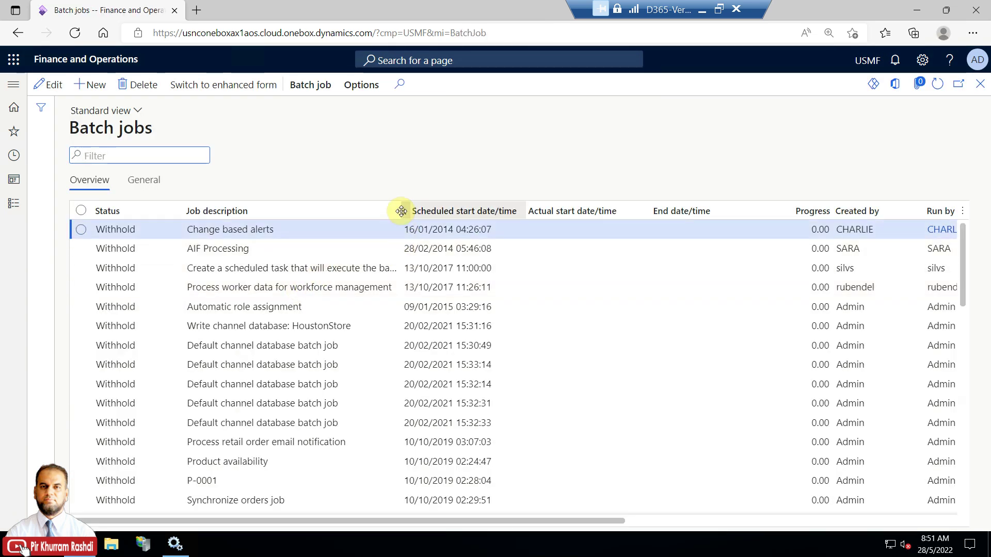
Filter batch jobs to descriptions containing 'workflow', refresh them, then close the list
{"action": "left_click", "coordinate": [391, 210]}
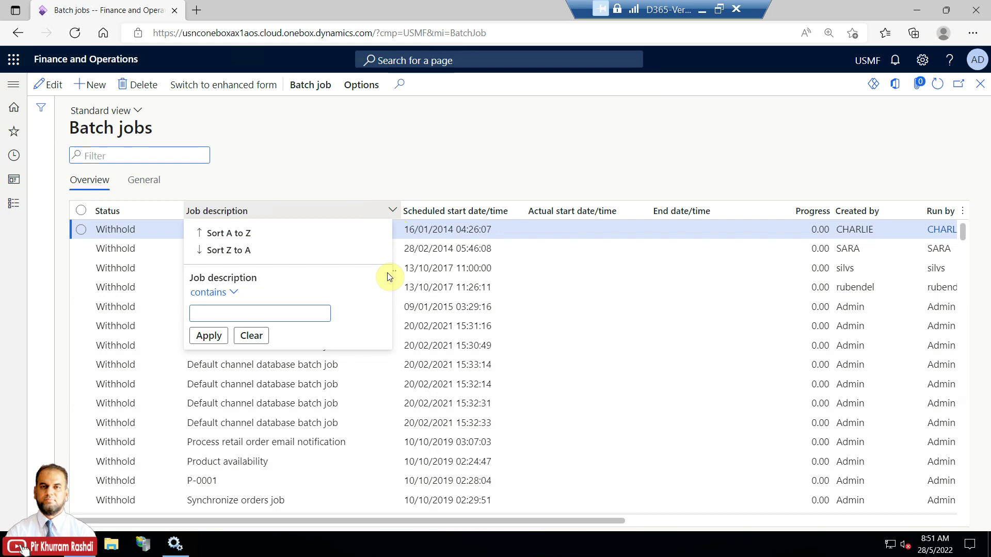
{"action": "type", "text": "workflow"}
{"action": "key", "text": "Return"}
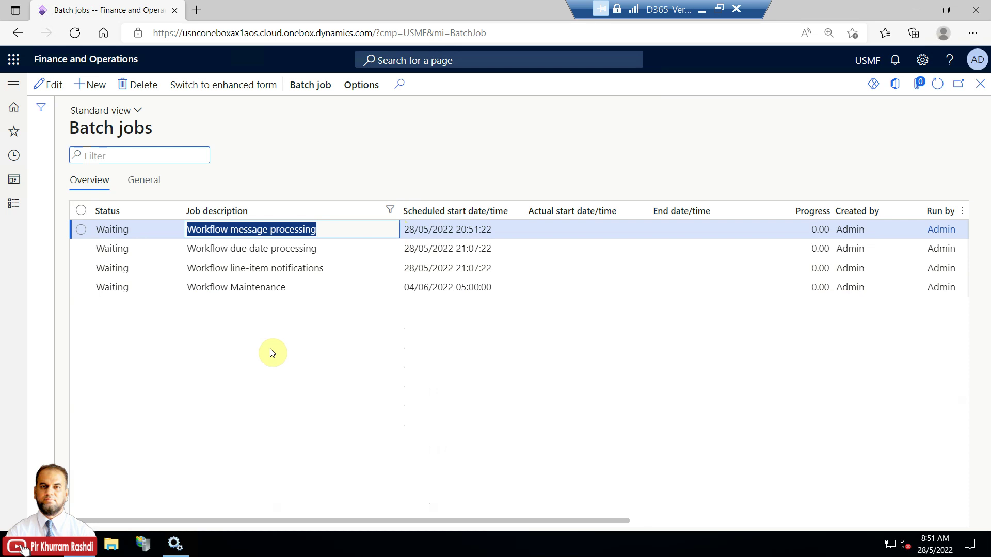
{"action": "left_click", "coordinate": [937, 84]}
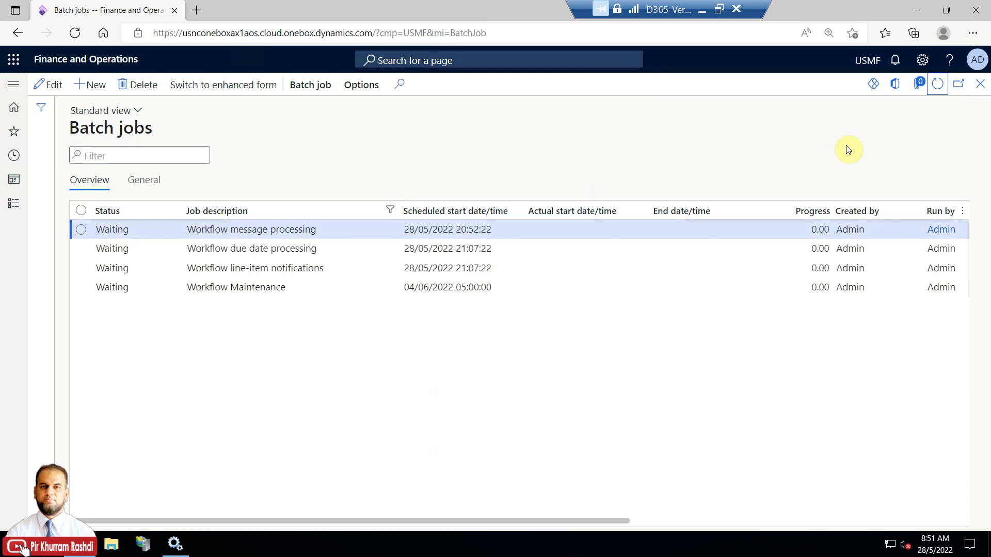
{"action": "left_click", "coordinate": [979, 85]}
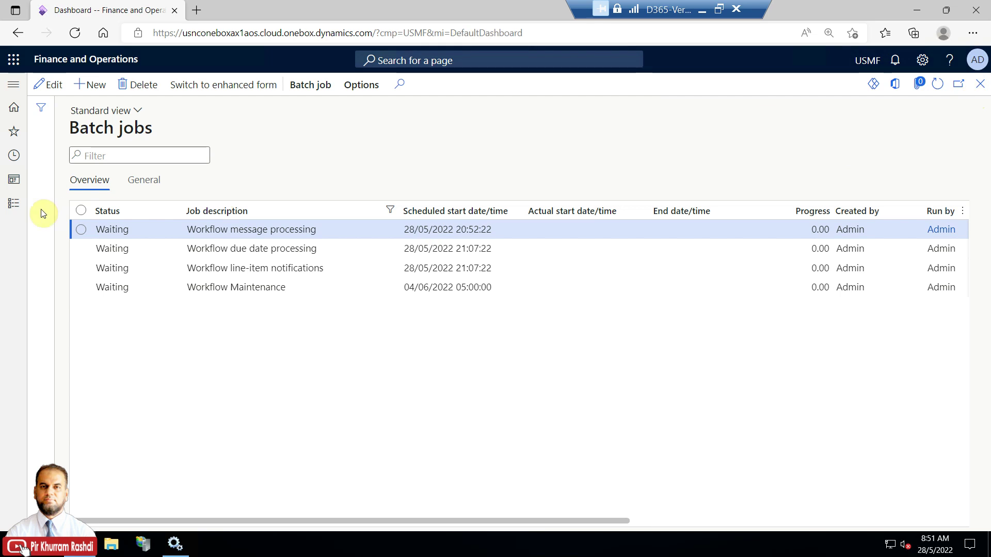
Reopen Accounts payable > Pending vendor invoices and show the Workflow actions for the PO 000038 invoice
{"action": "left_click", "coordinate": [13, 205]}
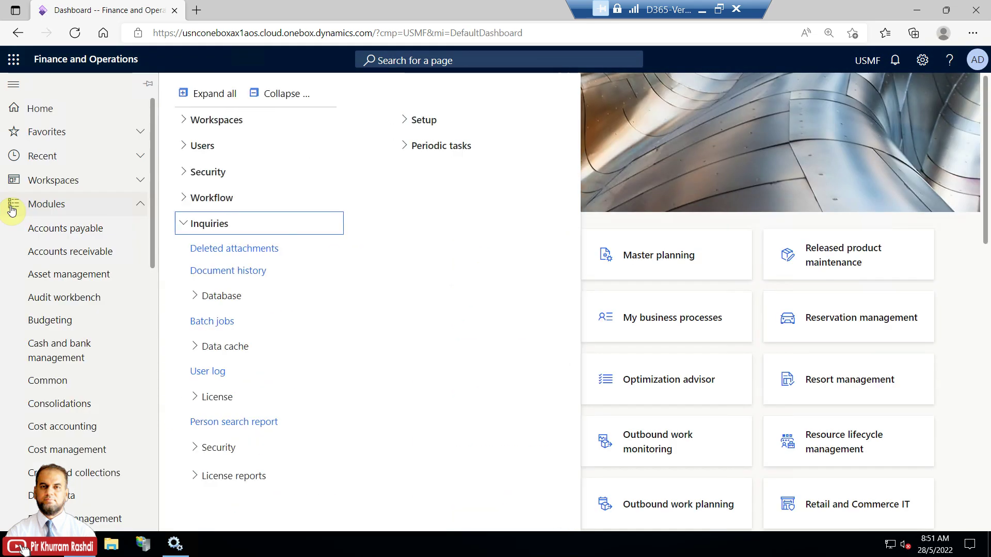
{"action": "left_click", "coordinate": [101, 230]}
{"action": "left_click", "coordinate": [234, 223]}
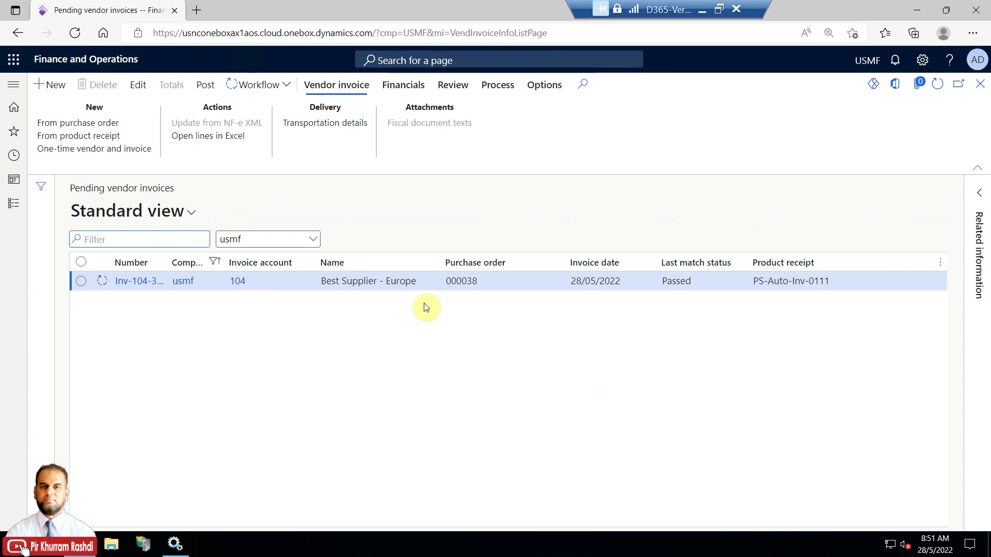
{"action": "left_click", "coordinate": [282, 90]}
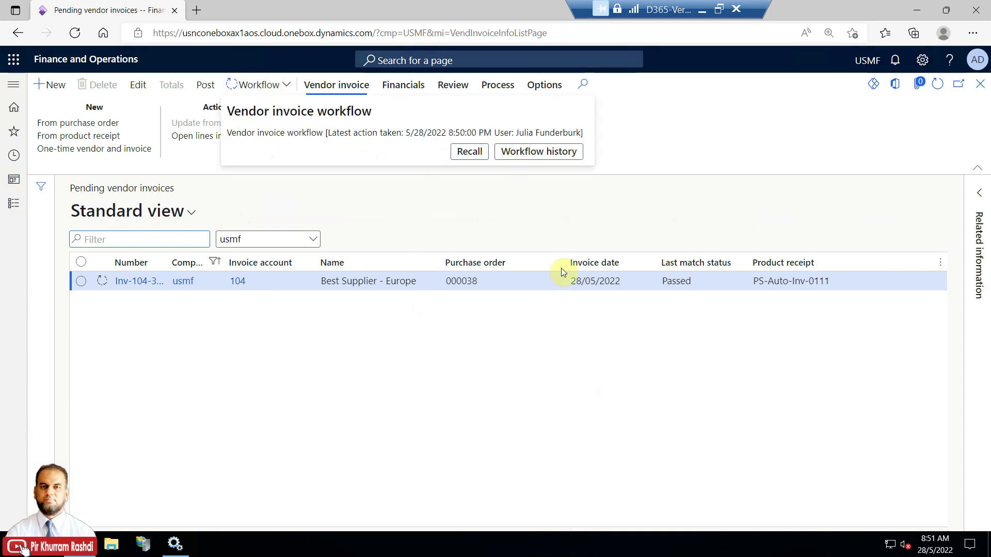
Inspect the workflow history and select the automated posting task entry
{"action": "left_click_drag", "start_coordinate": [396, 374], "coordinate": [340, 373]}
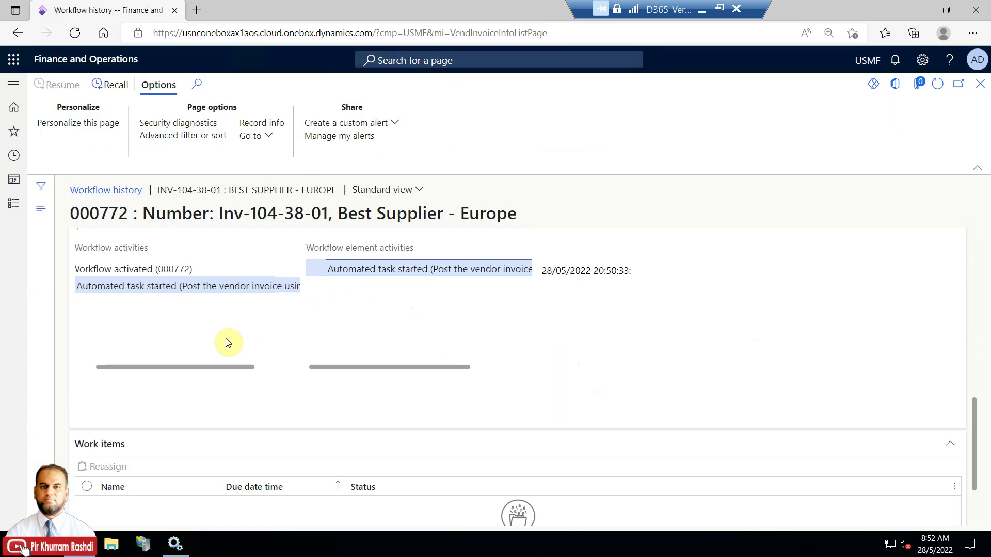
{"action": "left_click_drag", "start_coordinate": [217, 367], "coordinate": [259, 367]}
{"action": "left_click_drag", "start_coordinate": [973, 402], "coordinate": [977, 293]}
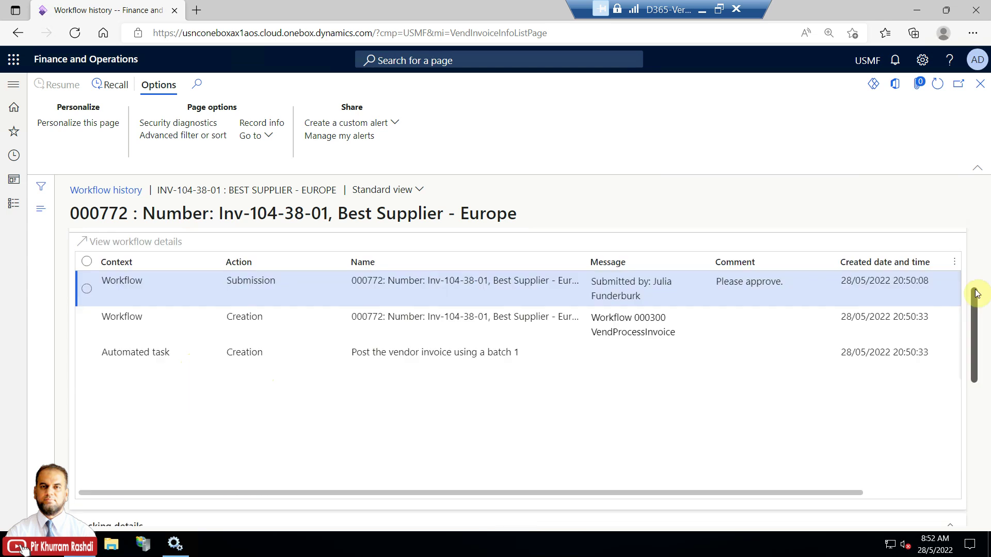
{"action": "scroll", "coordinate": [593, 393], "scroll_direction": "up", "scroll_amount": 2}
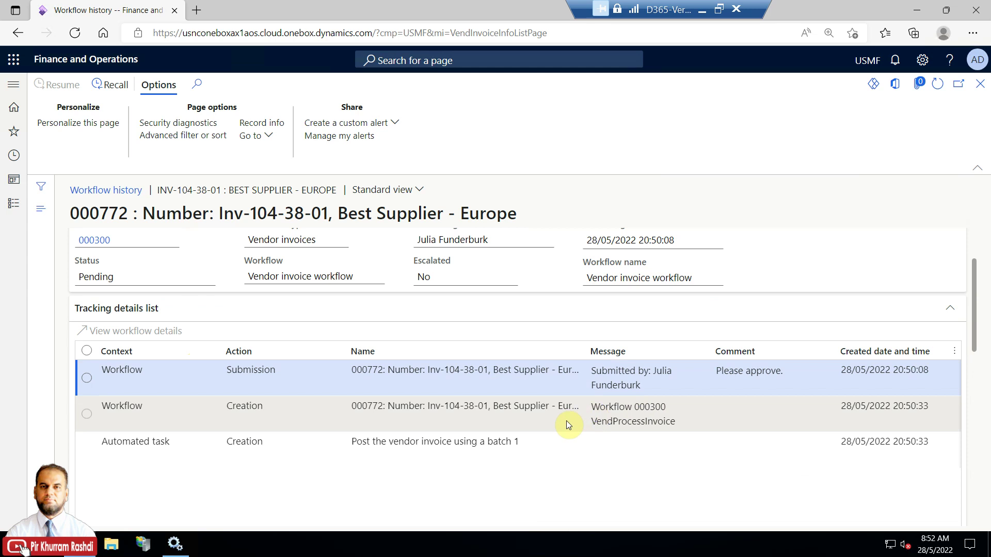
{"action": "scroll", "coordinate": [564, 444], "scroll_direction": "down", "scroll_amount": 2}
{"action": "left_click", "coordinate": [460, 402]}
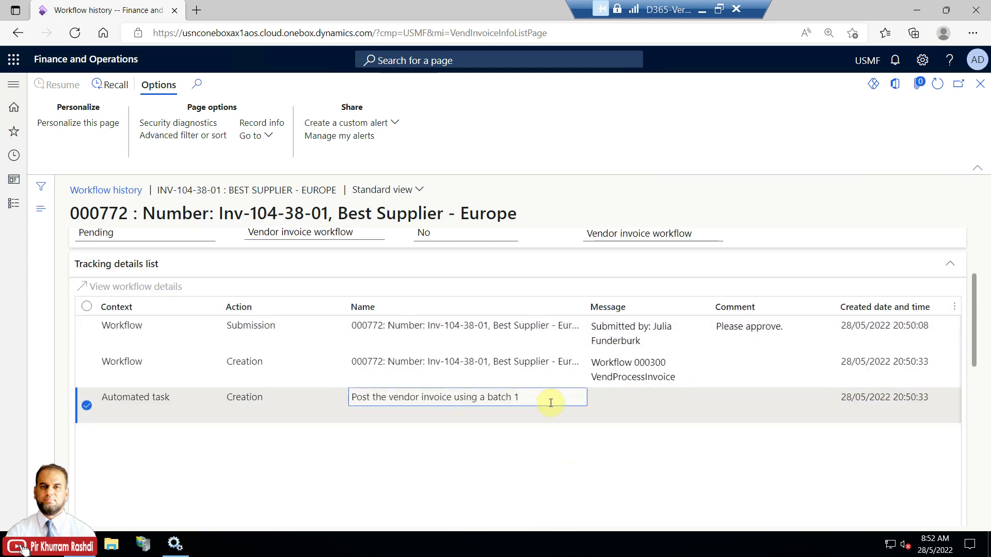
{"action": "scroll", "coordinate": [970, 319], "scroll_direction": "down", "scroll_amount": 2}
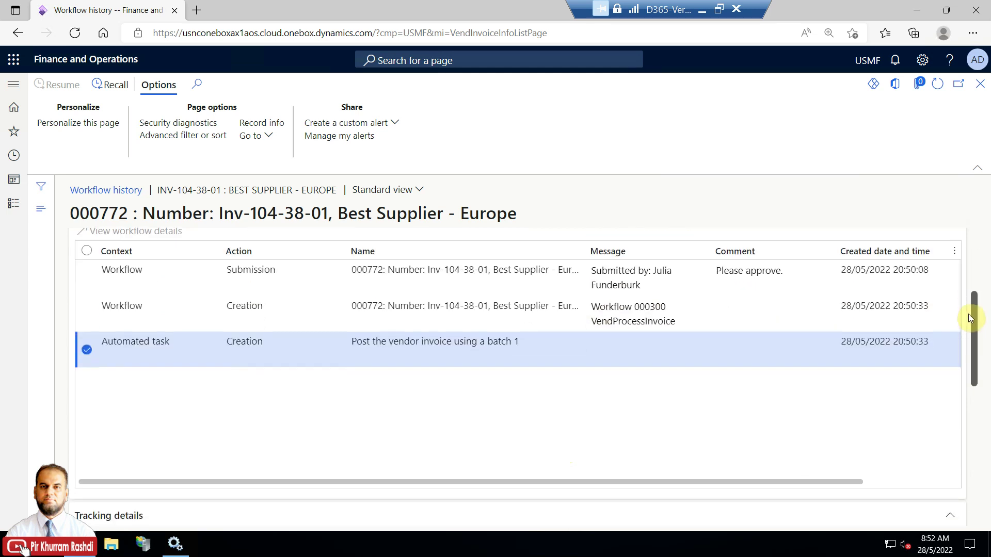
{"action": "left_click", "coordinate": [937, 83]}
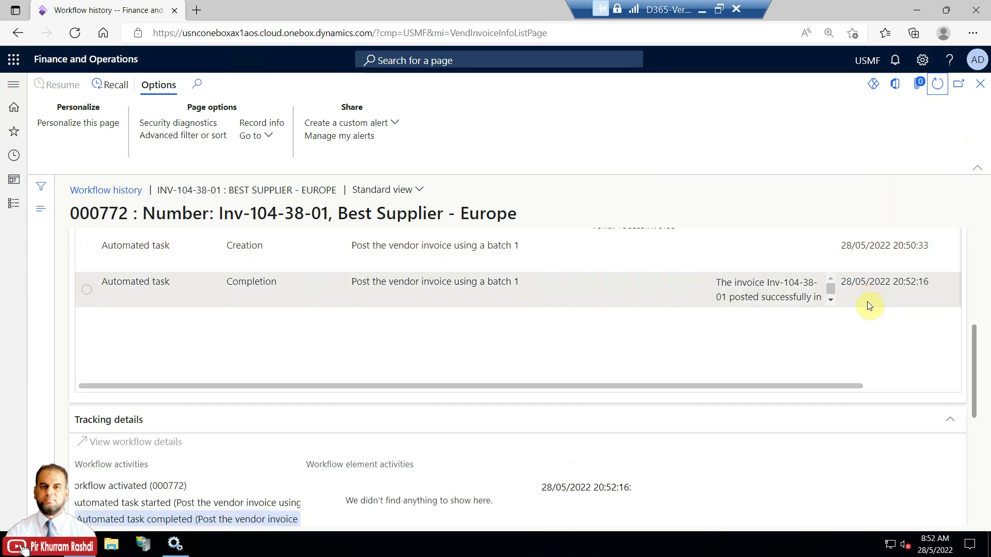
{"action": "left_click", "coordinate": [764, 303]}
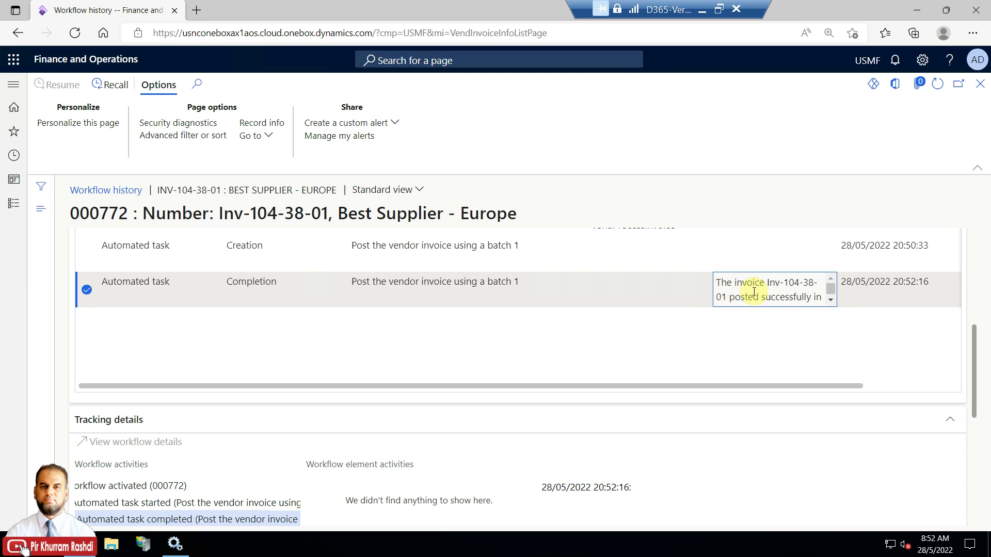
{"action": "left_click", "coordinate": [831, 299]}
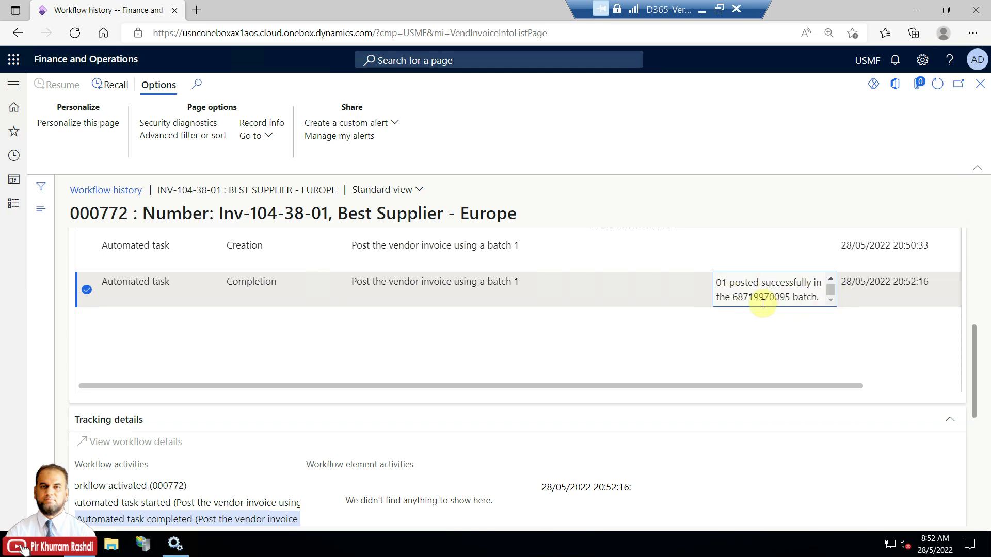
{"action": "left_click_drag", "start_coordinate": [738, 299], "coordinate": [784, 301]}
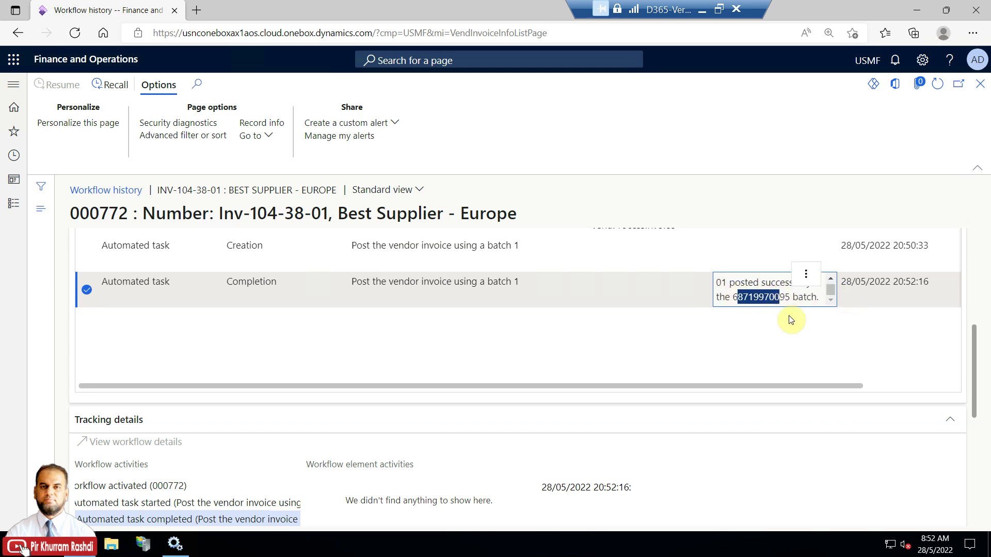
{"action": "left_click_drag", "start_coordinate": [969, 372], "coordinate": [971, 438]}
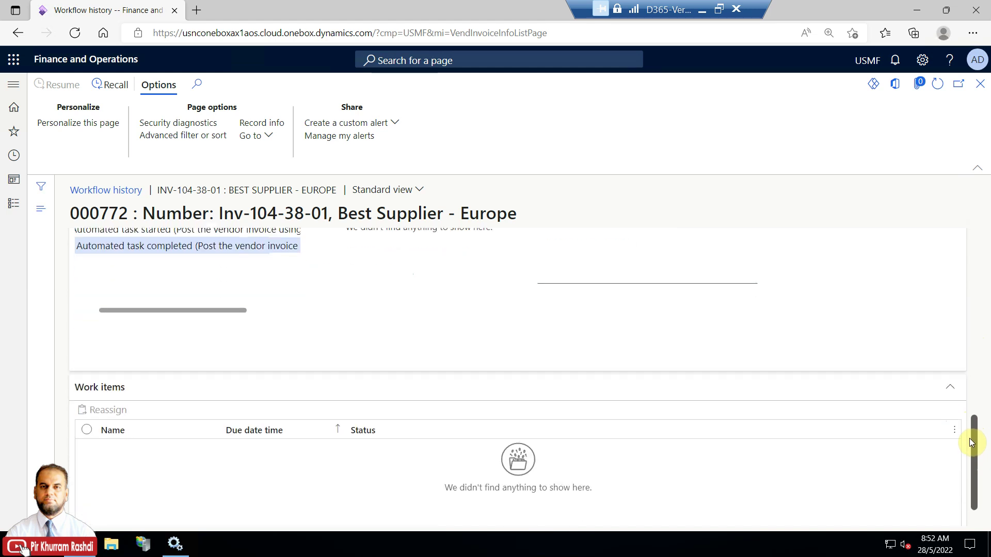
{"action": "left_click", "coordinate": [983, 87]}
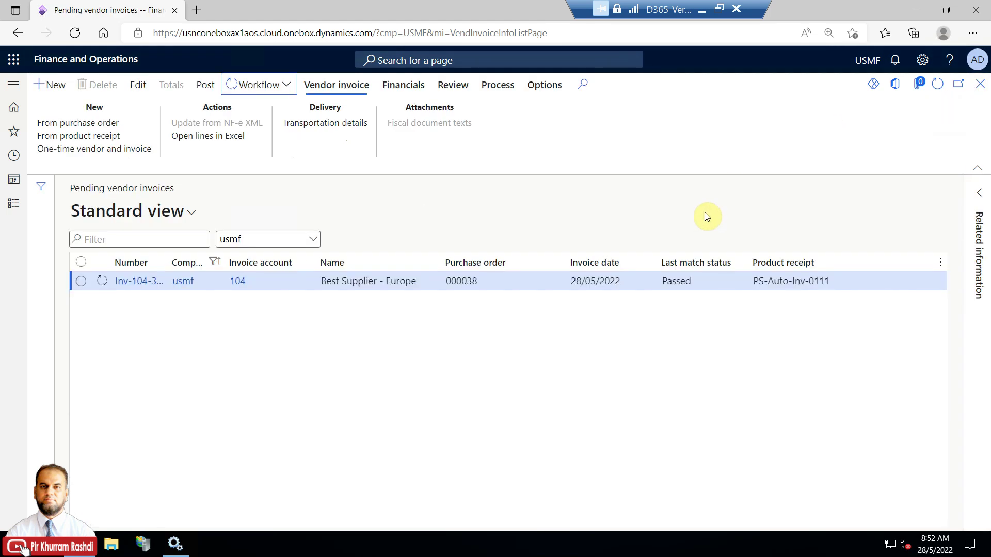
Refresh Pending vendor invoices to confirm it's empty, then open Accounts payable's purchase orders group
{"action": "left_click", "coordinate": [931, 87]}
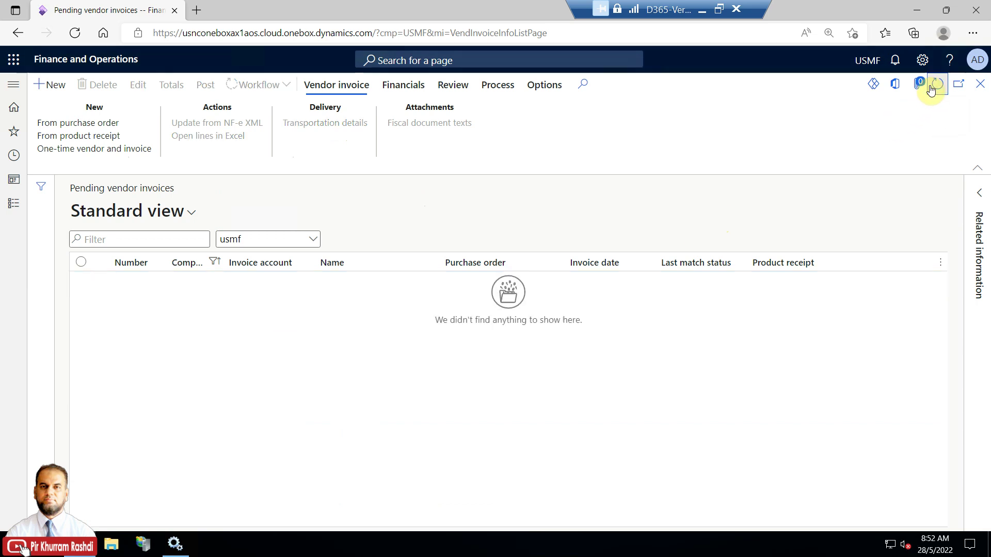
{"action": "left_click", "coordinate": [980, 84]}
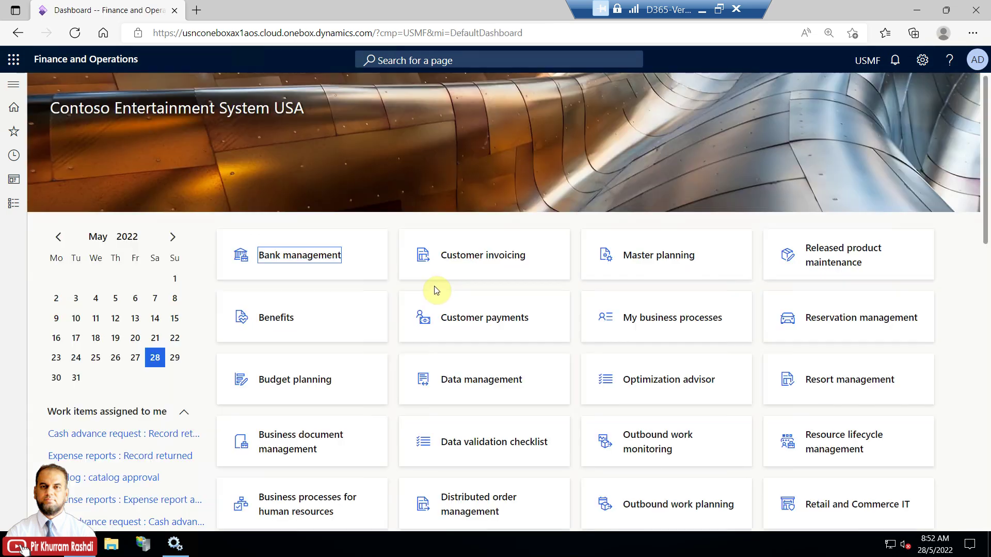
{"action": "left_click", "coordinate": [18, 209]}
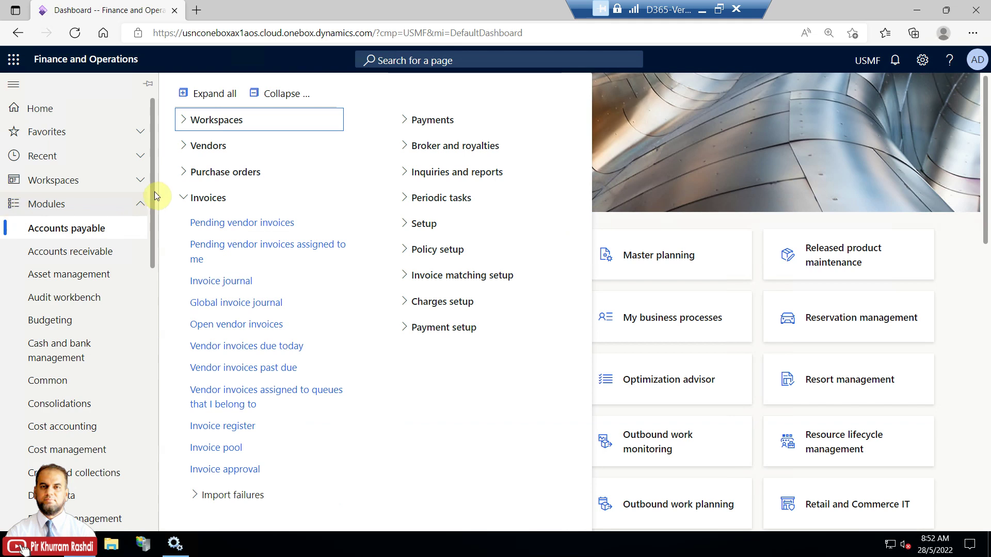
{"action": "left_click", "coordinate": [194, 178]}
Review purchase order 000038's invoice journal (50,893.06 EUR, lines M0002 and M0003), then close it
{"action": "left_click", "coordinate": [204, 198]}
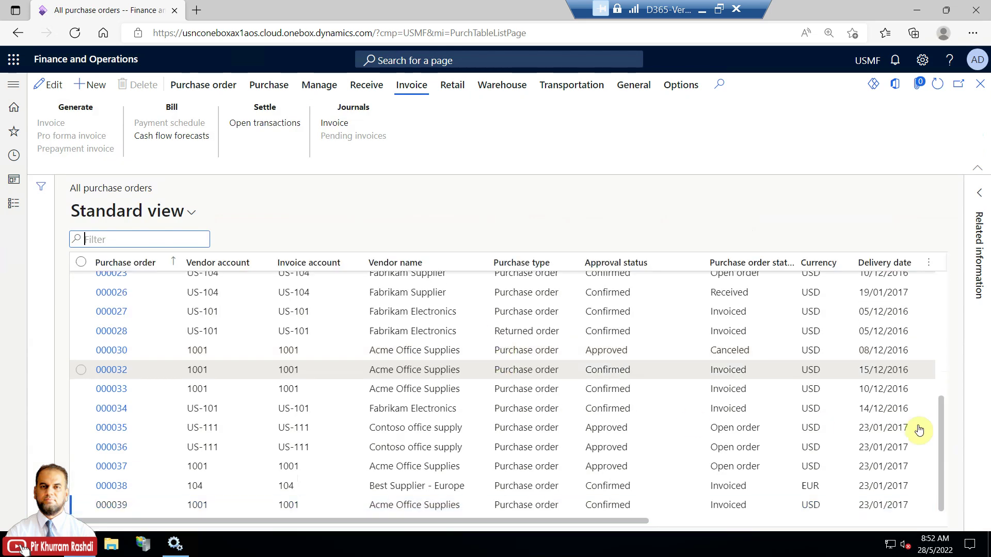
{"action": "left_click", "coordinate": [751, 491]}
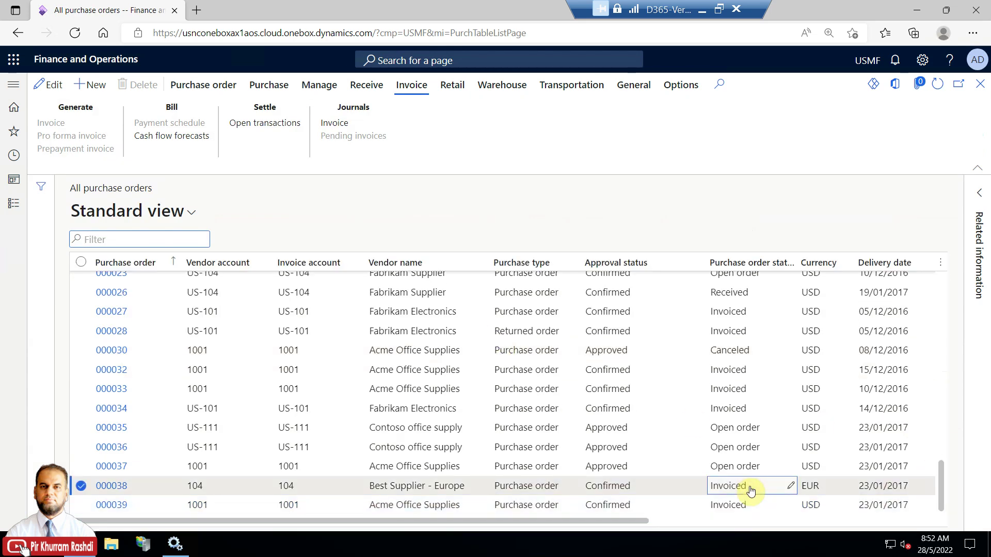
{"action": "left_click", "coordinate": [334, 123]}
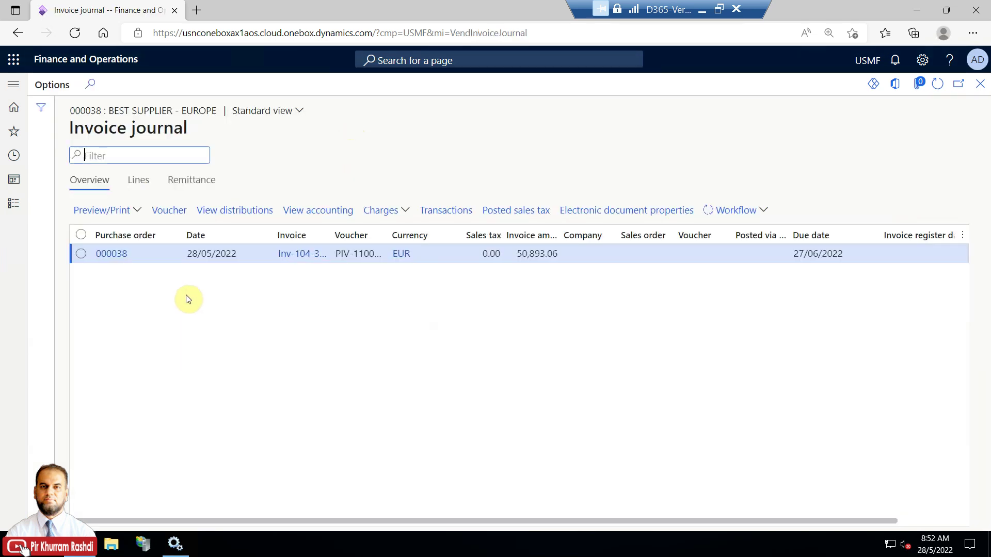
{"action": "left_click", "coordinate": [138, 179]}
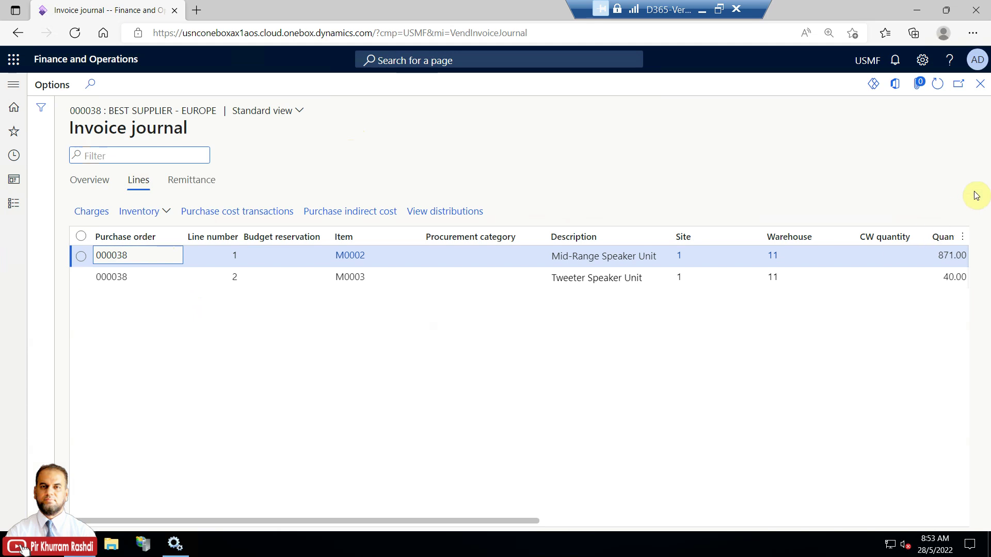
{"action": "left_click", "coordinate": [982, 85]}
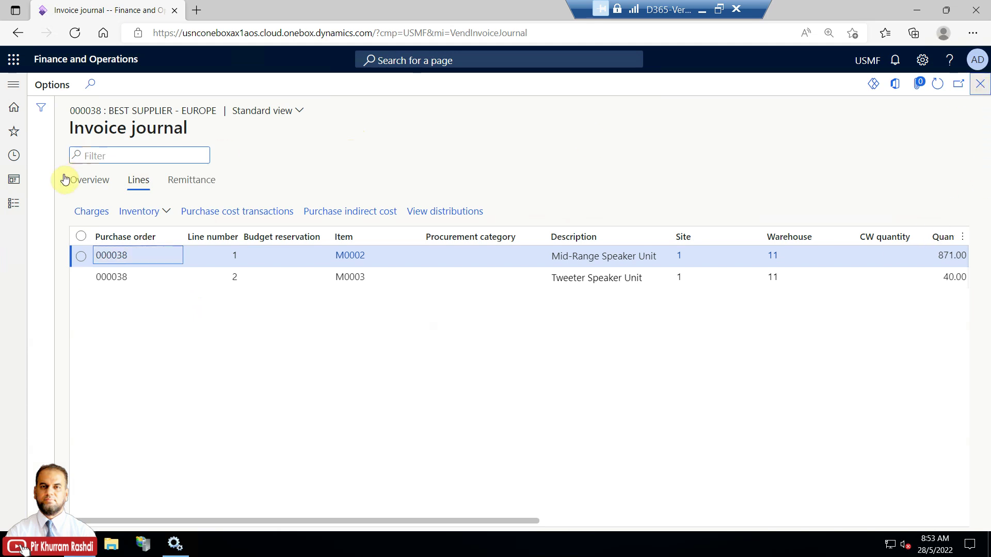
Go to System administration > Setup > Process automations
{"action": "left_click", "coordinate": [14, 204]}
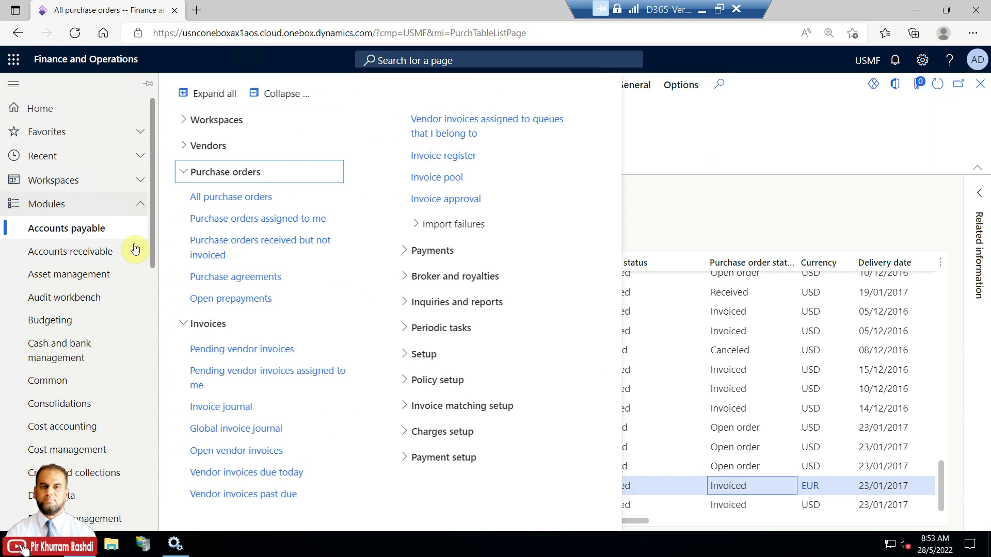
{"action": "left_click_drag", "start_coordinate": [154, 243], "coordinate": [155, 524]}
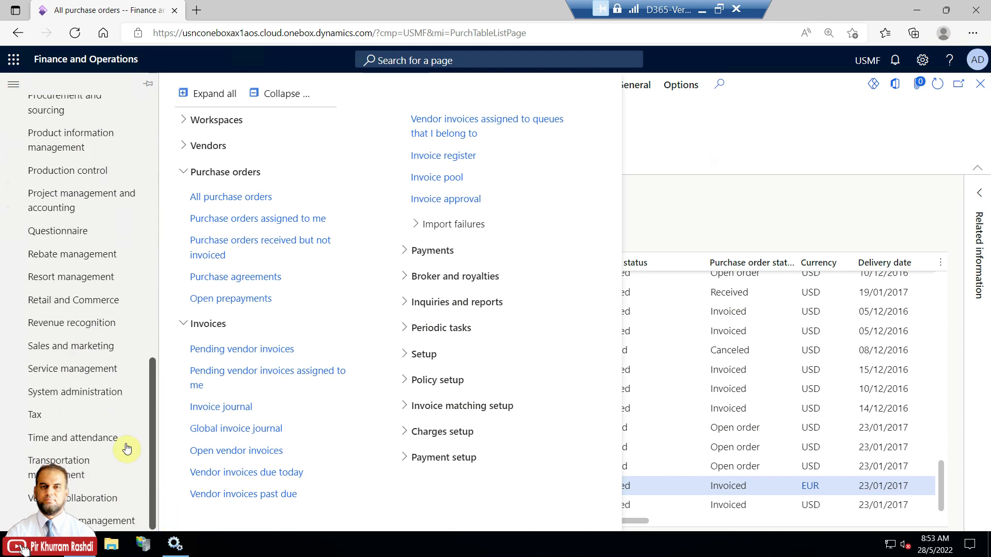
{"action": "left_click", "coordinate": [109, 400]}
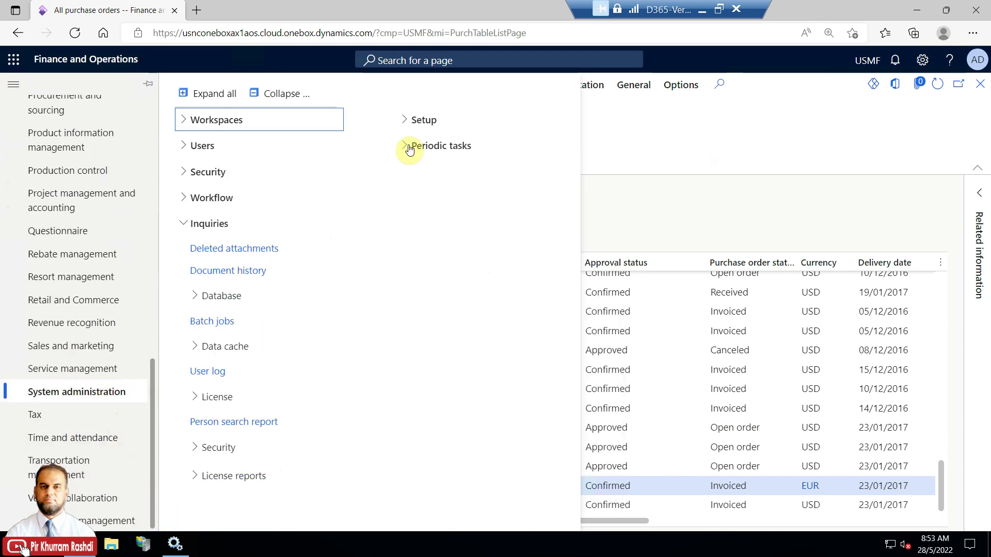
{"action": "left_click", "coordinate": [411, 126]}
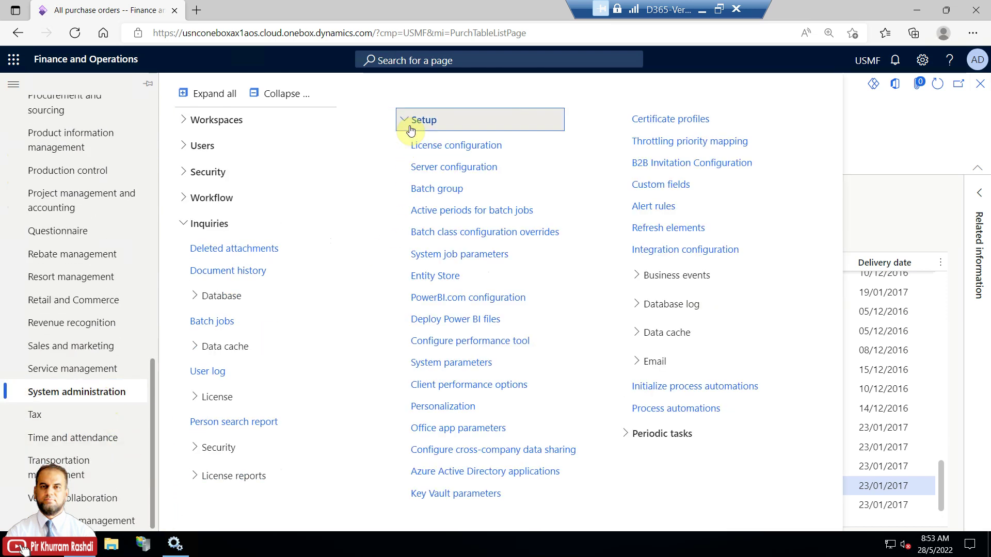
{"action": "left_click", "coordinate": [669, 408]}
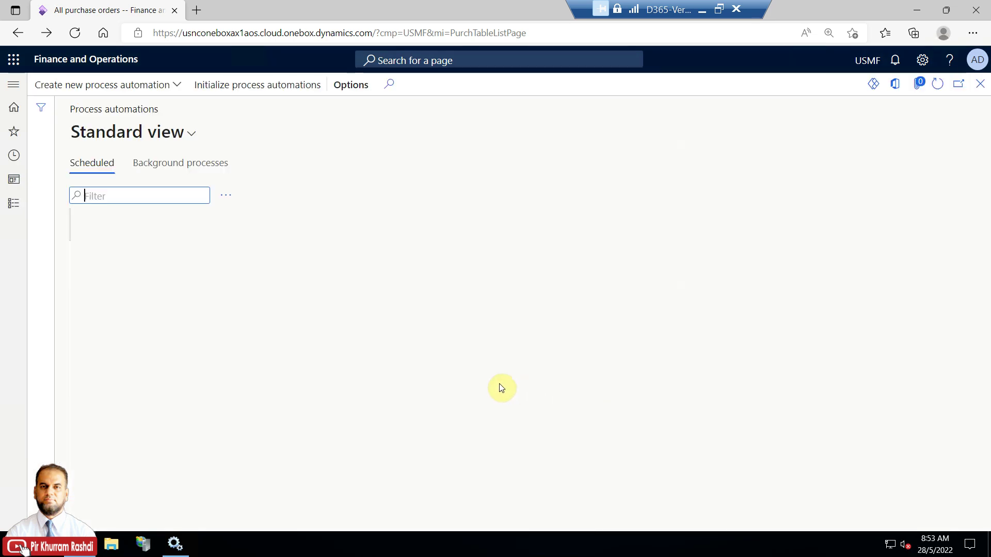
View the most recent results of the Vendor invoice batch posting background process
{"action": "left_click", "coordinate": [204, 253]}
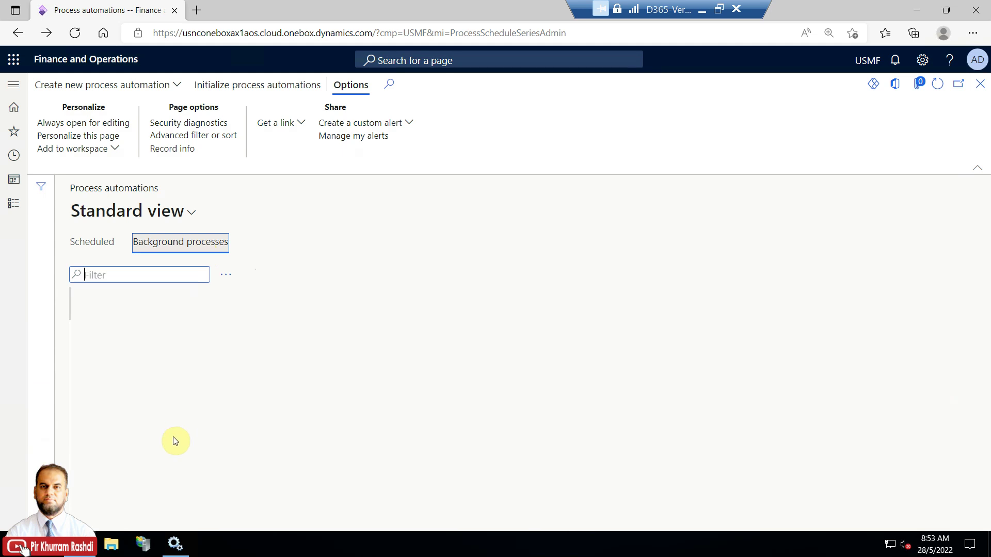
{"action": "left_click", "coordinate": [167, 477]}
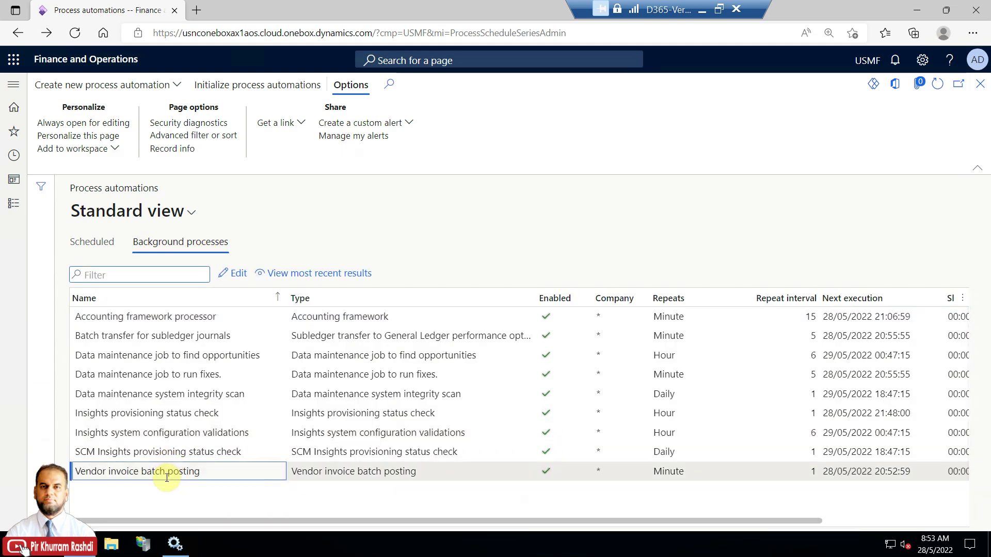
{"action": "left_click", "coordinate": [317, 275]}
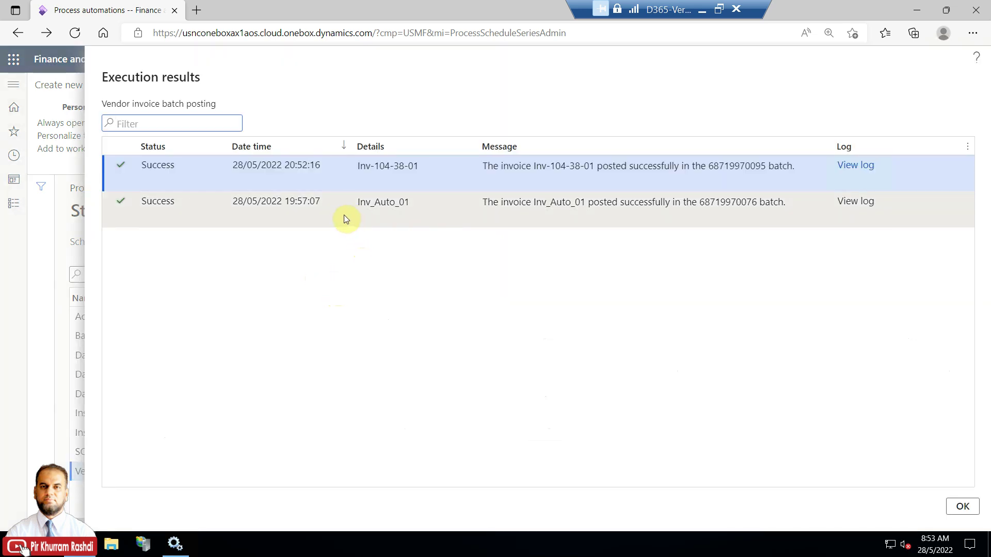
Confirm the latest run shows Success for Inv-104-38-01 and close the execution results
{"action": "left_click", "coordinate": [341, 173]}
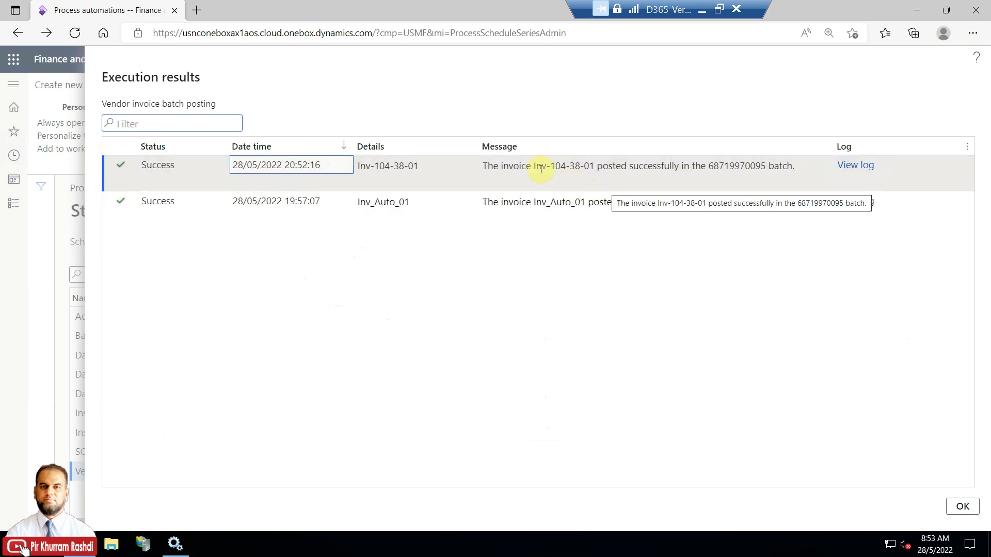
{"action": "left_click_drag", "start_coordinate": [534, 166], "coordinate": [601, 165]}
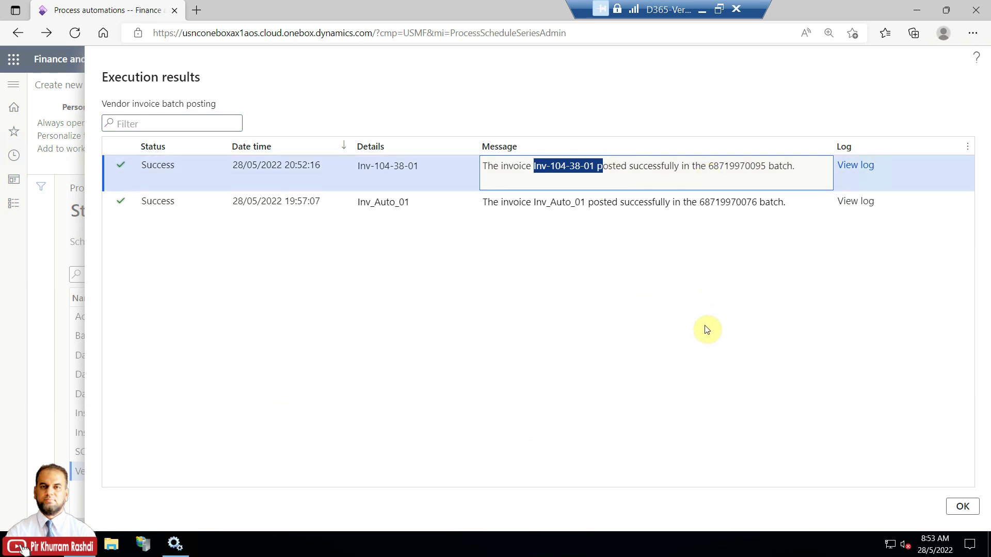
{"action": "left_click", "coordinate": [961, 507]}
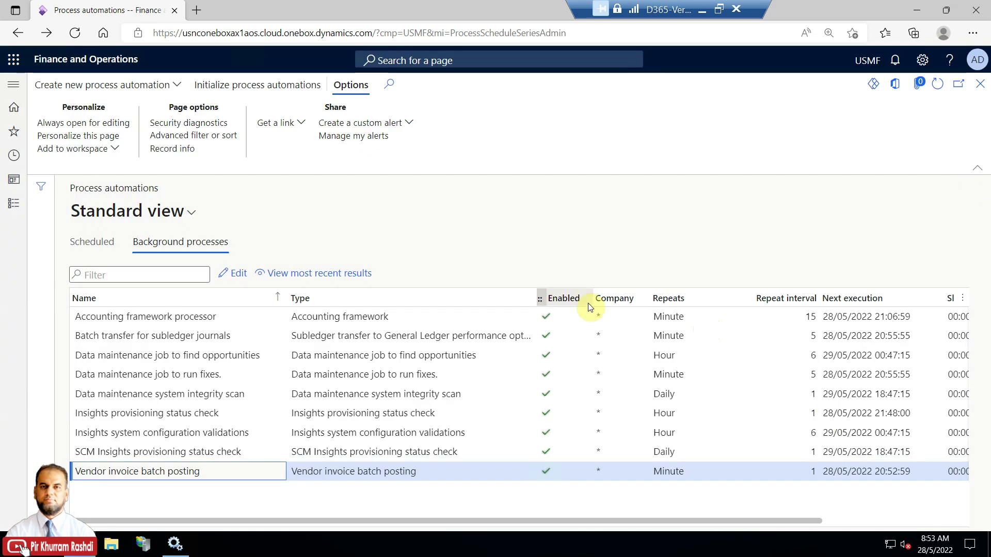